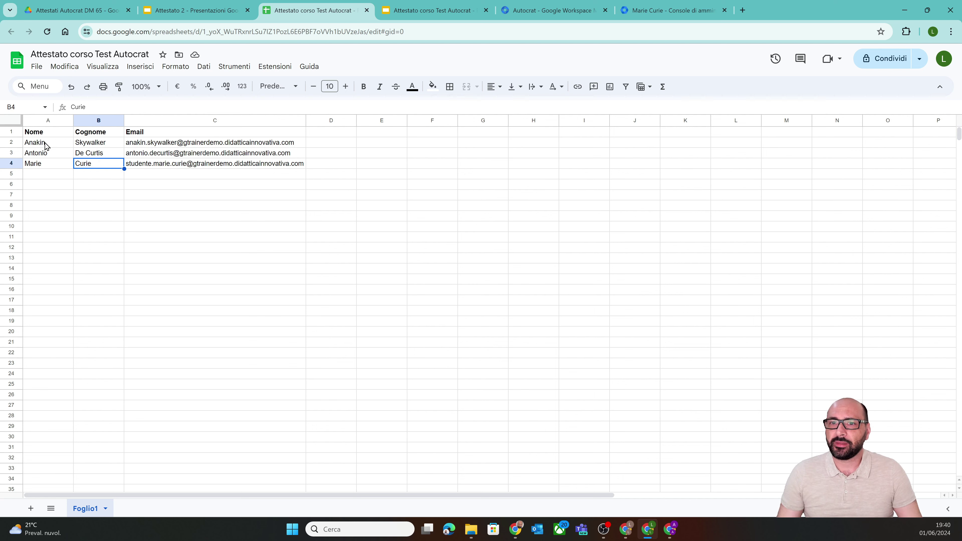
Review the recipient rows in A2:C4 and the Autocrat listing in the Google Workspace Marketplace.
drag(45, 145, 198, 166)
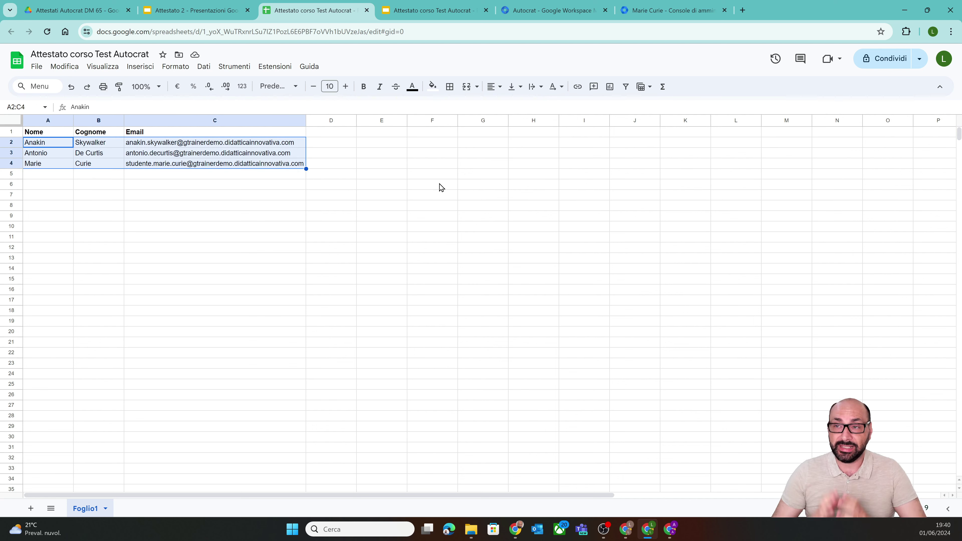
click(547, 5)
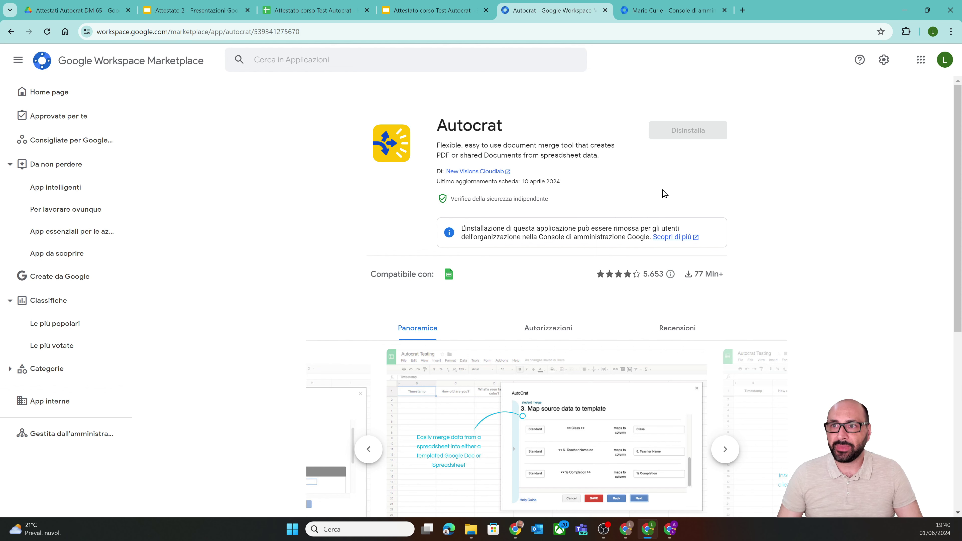
click(311, 5)
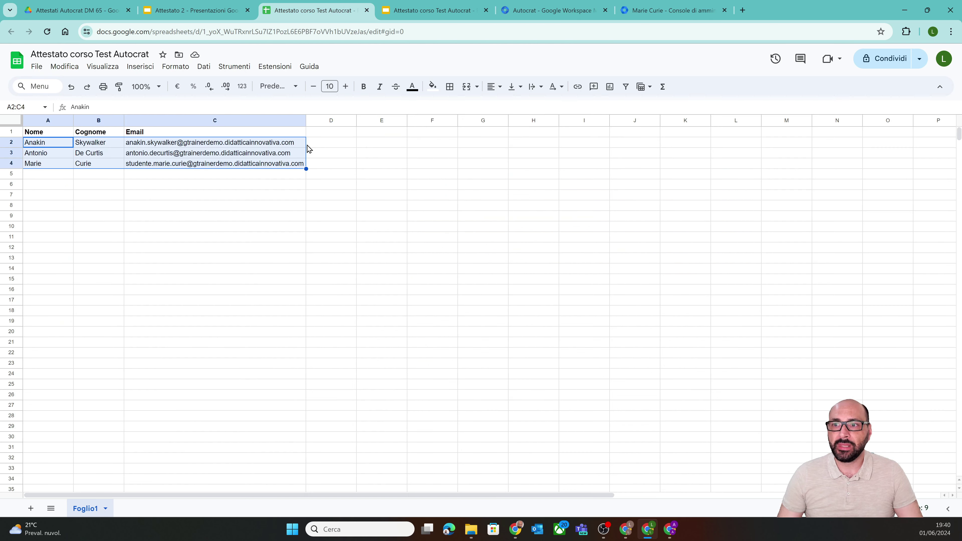
Launch the Autocrat add-on from the recipients spreadsheet.
click(323, 174)
click(277, 66)
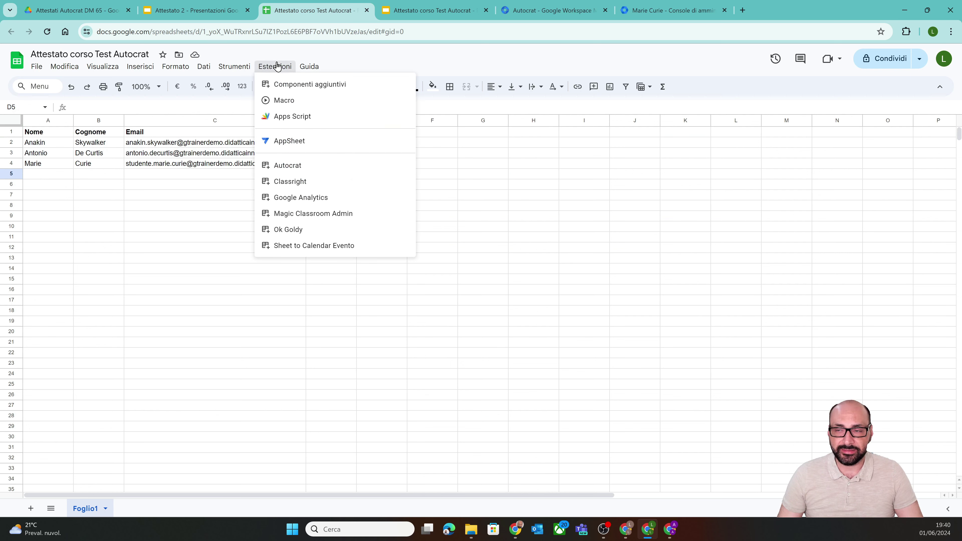
mouse_move(313, 168)
click(436, 168)
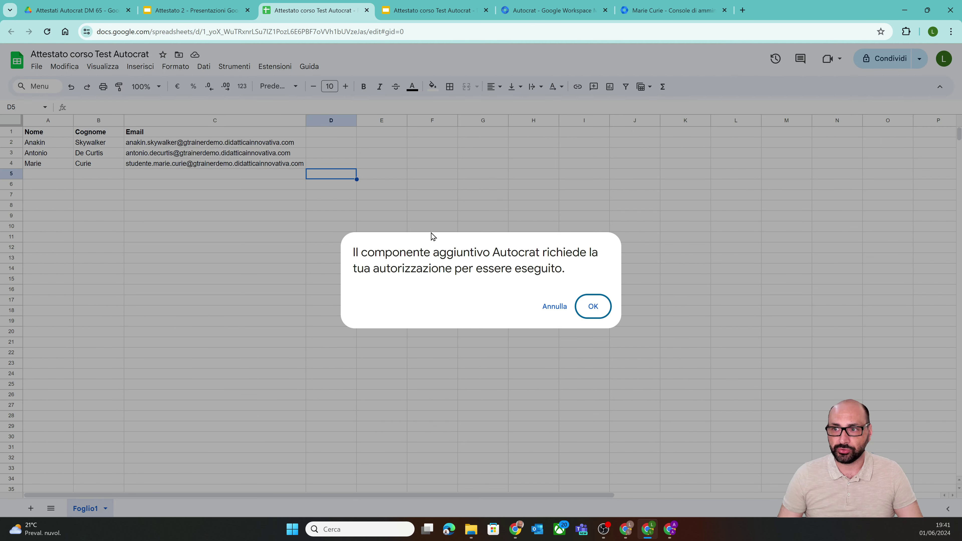
Authorize Autocrat with the signed-in Google account and grant all the access it requests.
click(593, 308)
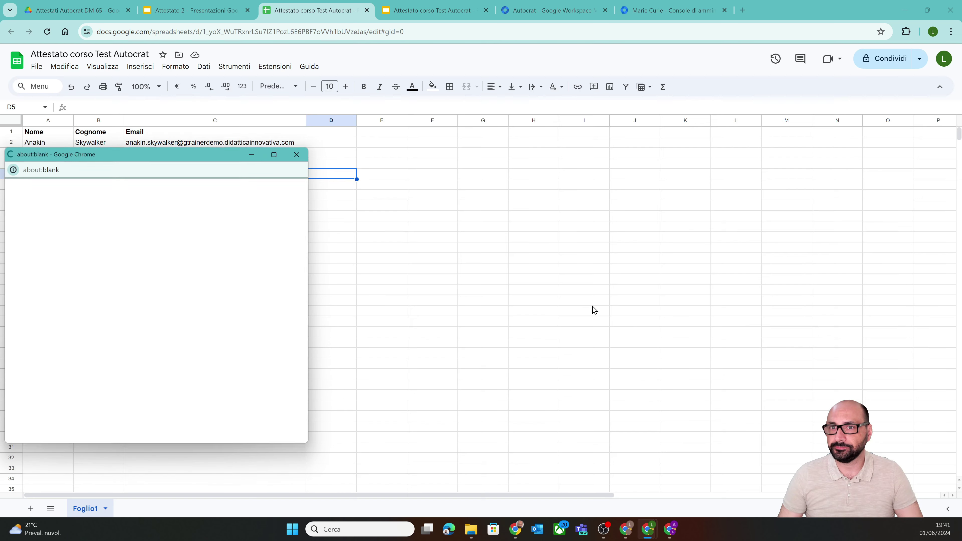
click(207, 253)
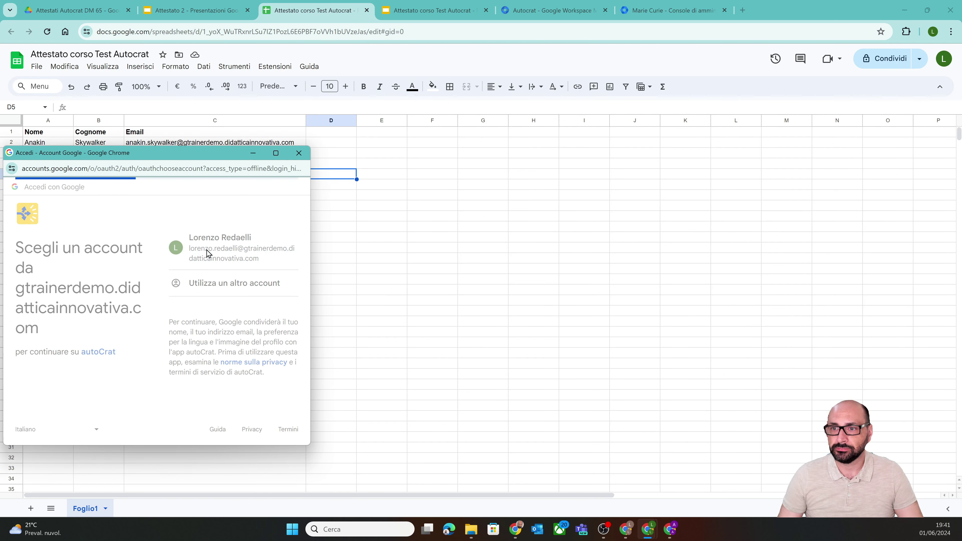
click(239, 353)
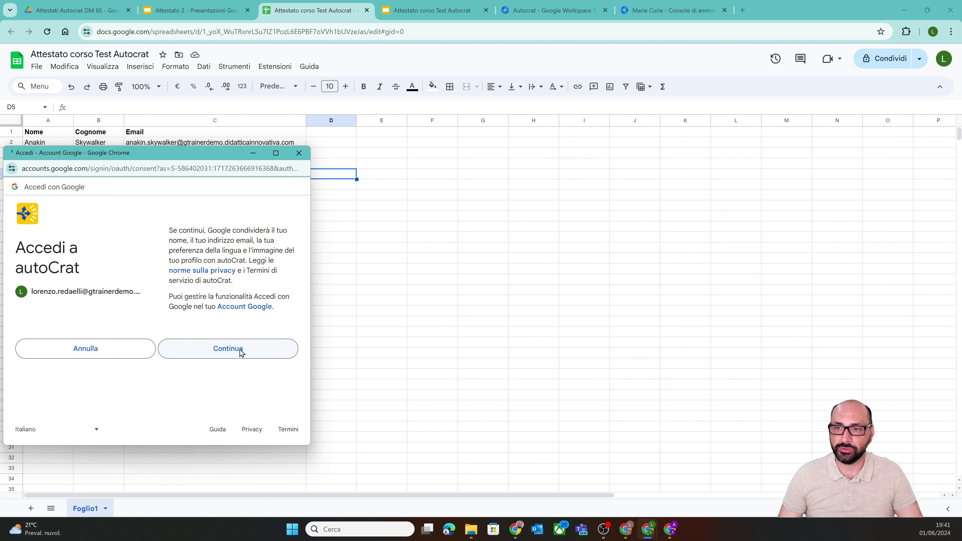
scroll(238, 349, down, 10)
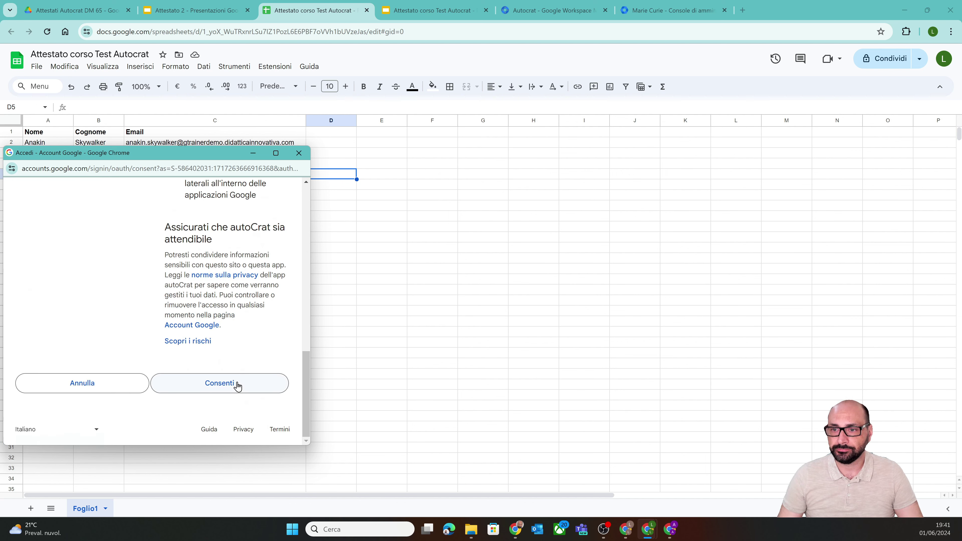
click(236, 386)
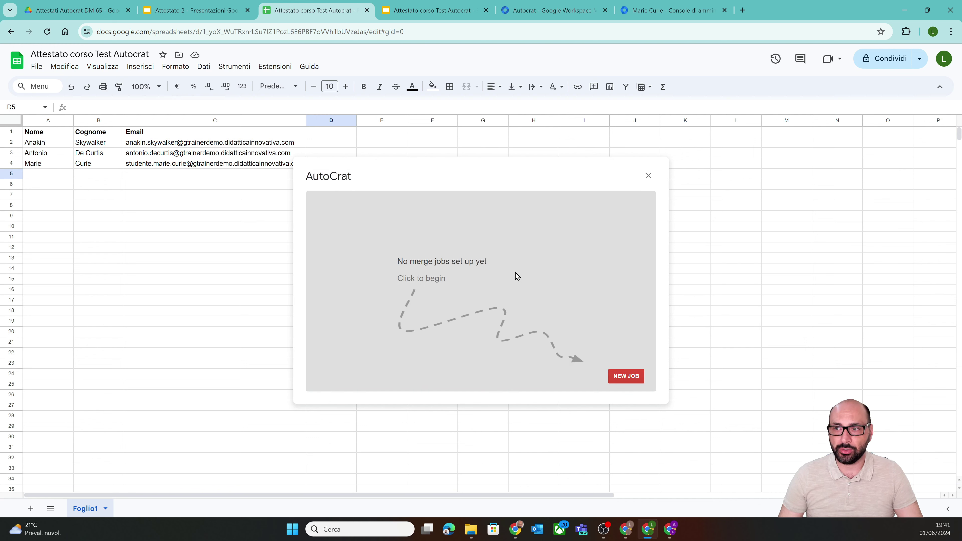
Create a new merge job named "Creazione attestati DM 65 studenti" and proceed to the template choice.
click(625, 377)
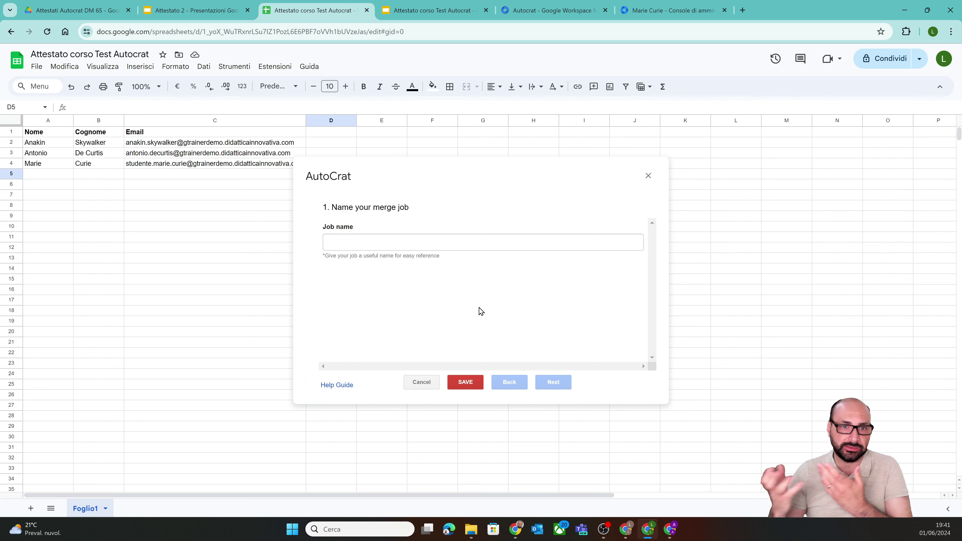
click(443, 245)
text(Cre)
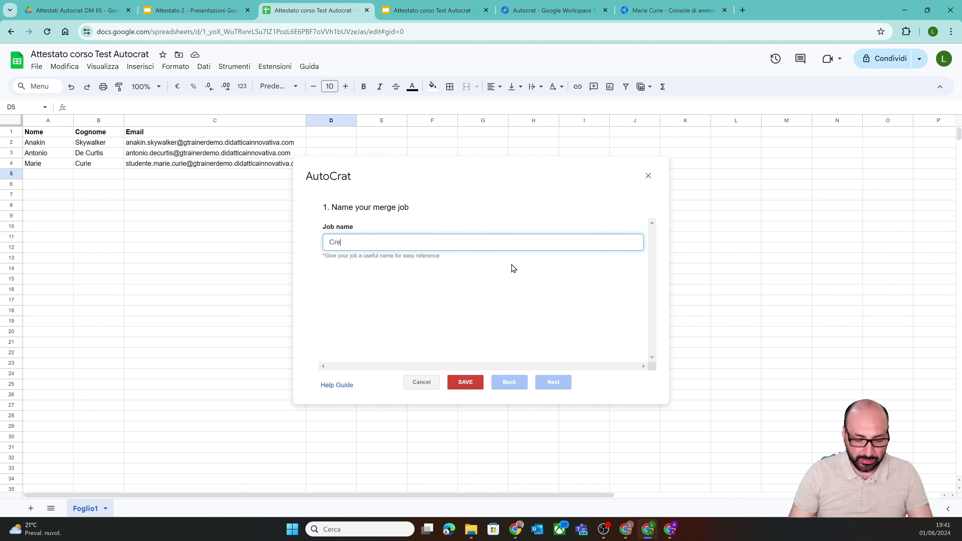
text(azine)
key(BackSpace)
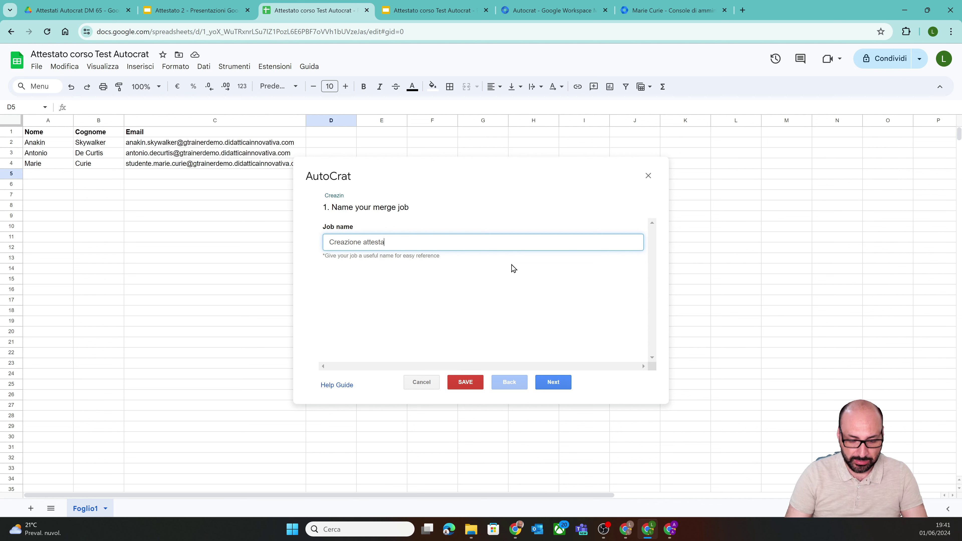
text(one attestati DM 65 stud)
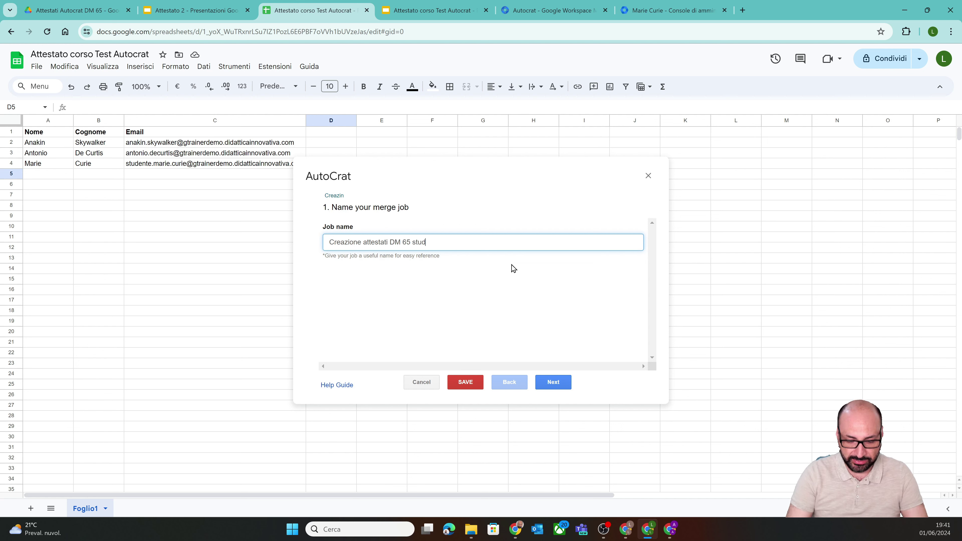
text(enti)
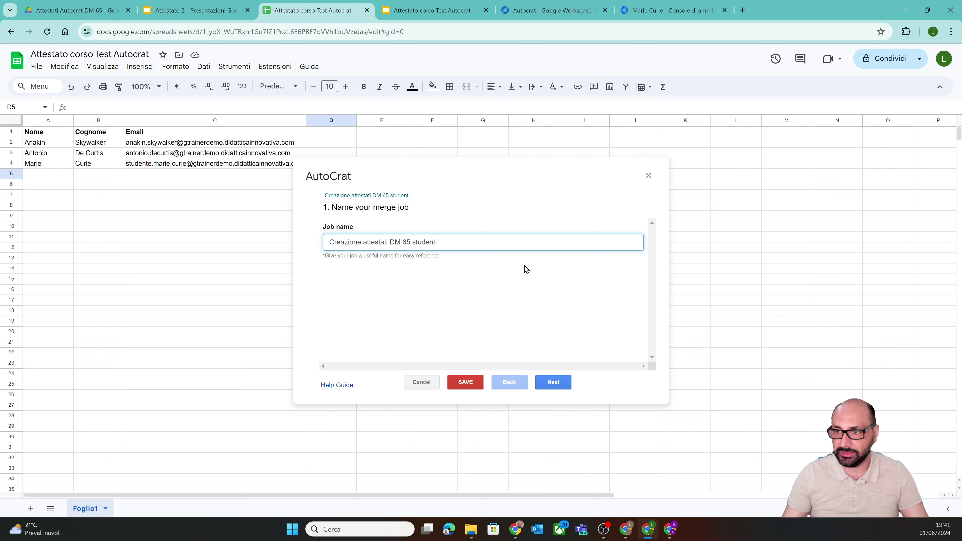
click(560, 383)
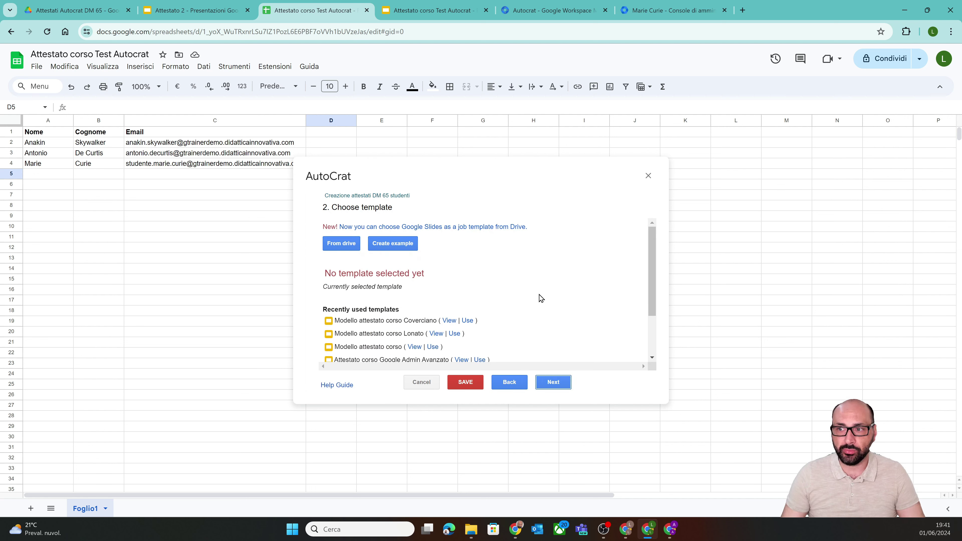
Use the "Attestato corso Test Autocrat" Slides file from Drive as the template and set Foglio1 as the merge tab.
click(341, 243)
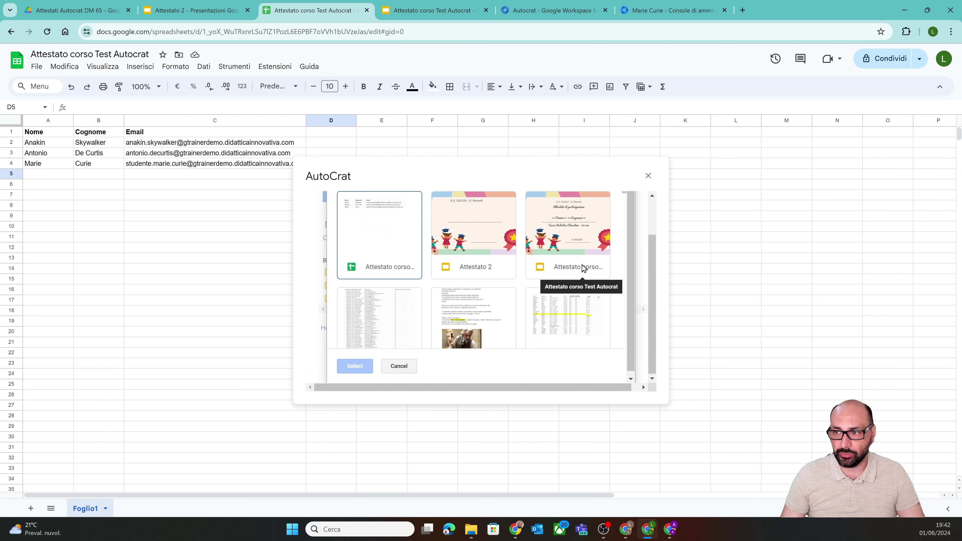
double_click(571, 232)
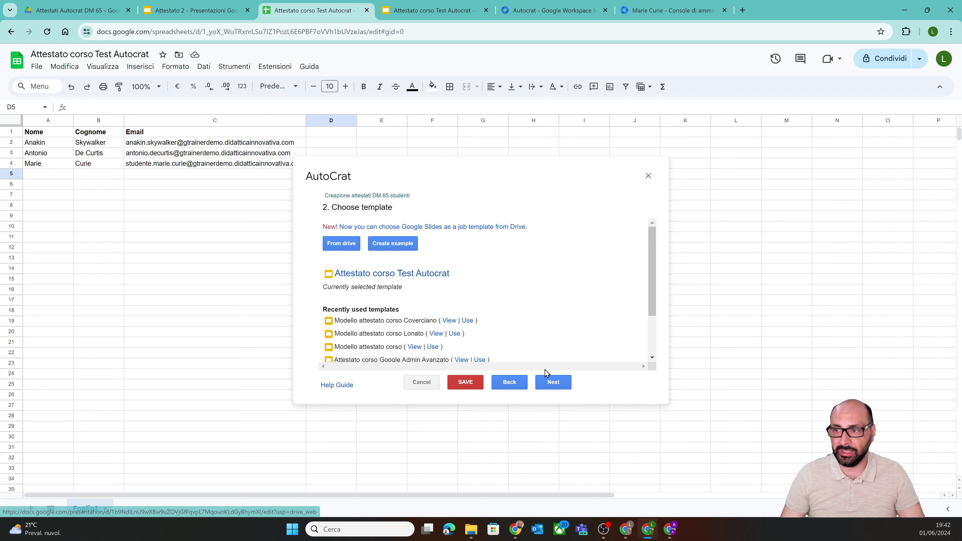
click(553, 383)
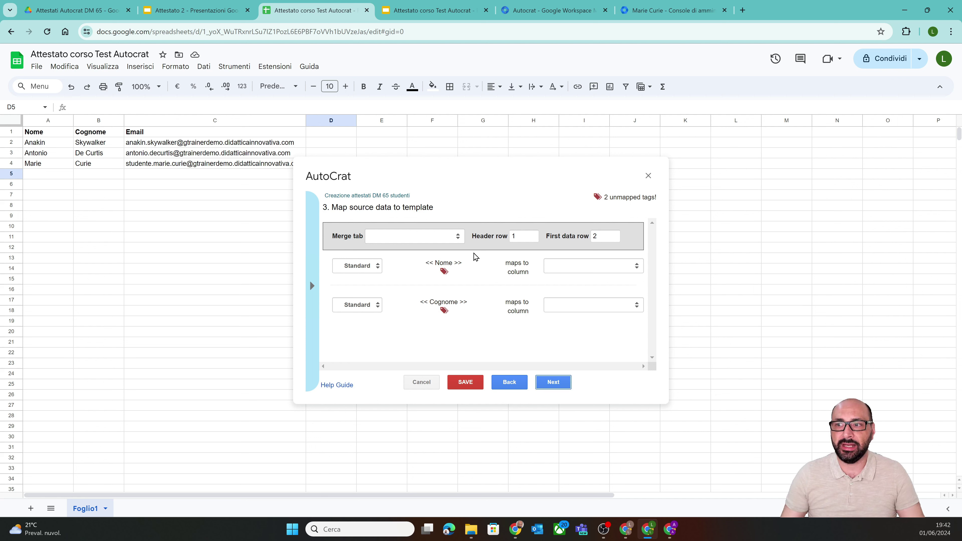
click(441, 238)
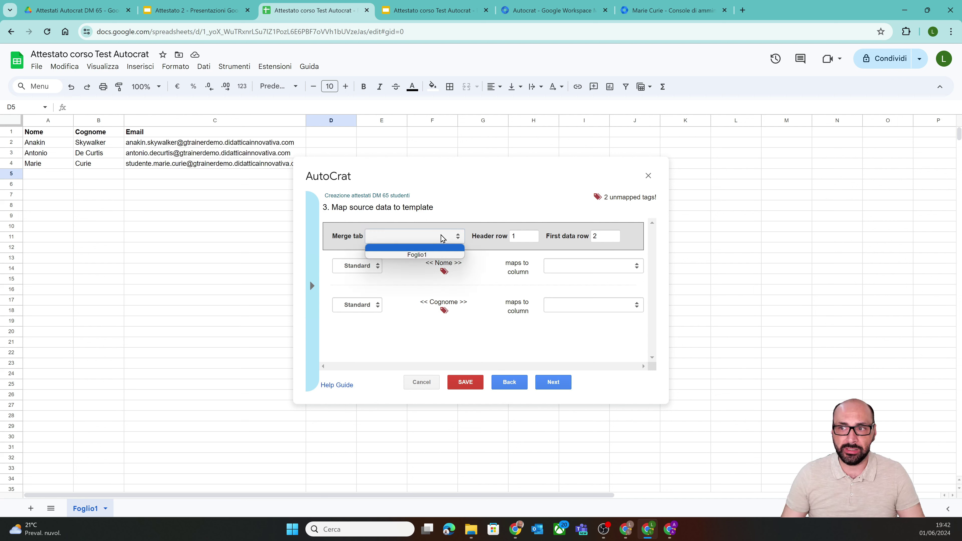
click(431, 256)
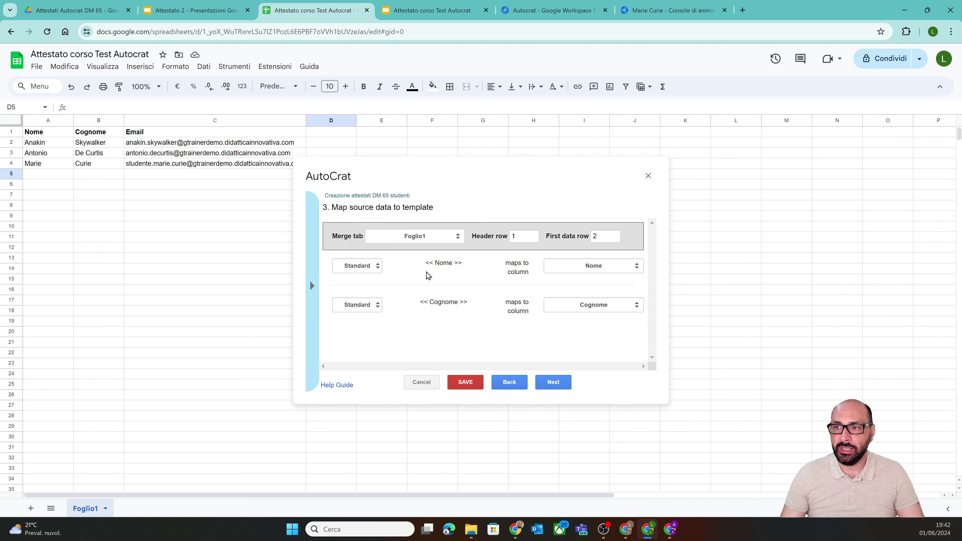
Compare the <<Nome>> and <<Cognome>> tags in the certificate slide with the job's mapping and the spreadsheet columns.
drag(425, 263, 470, 268)
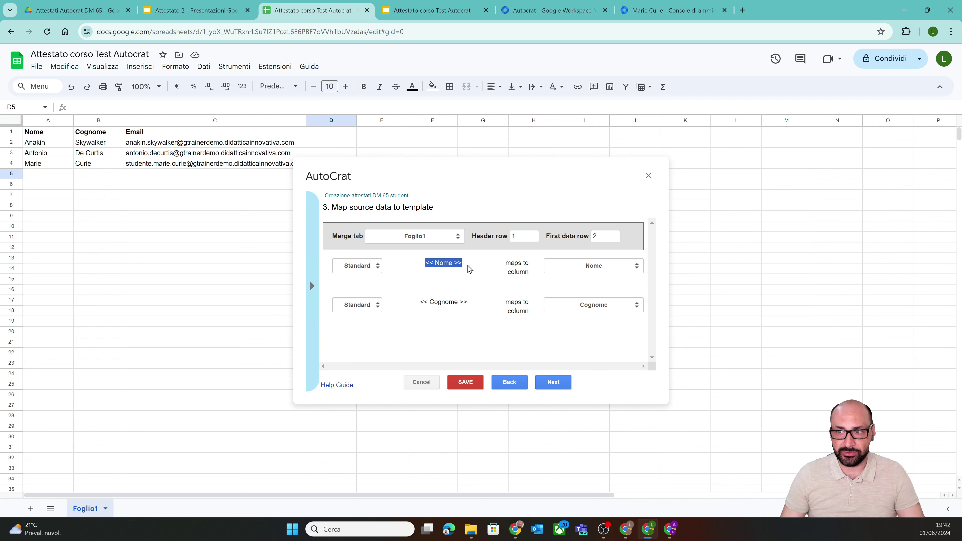
click(436, 11)
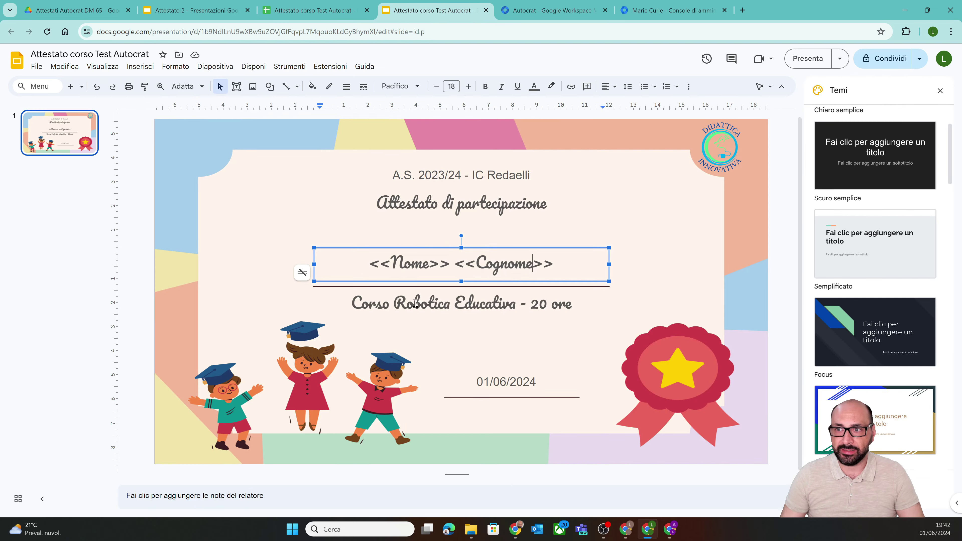
drag(451, 263, 367, 263)
click(278, 4)
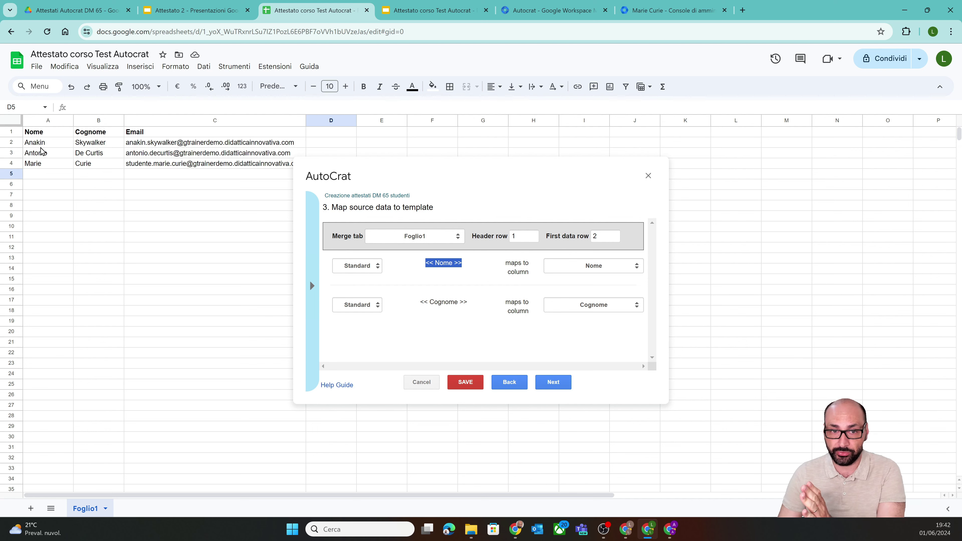
click(432, 10)
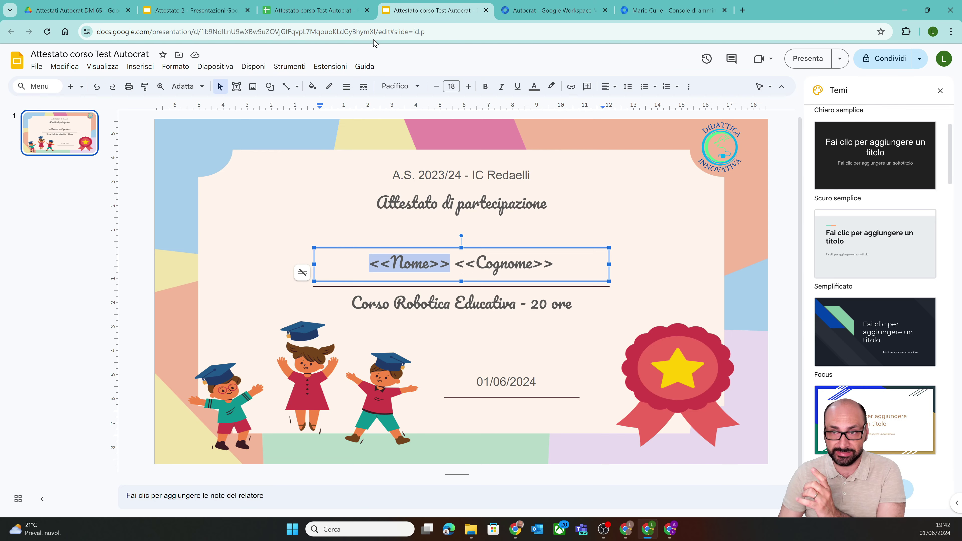
click(316, 10)
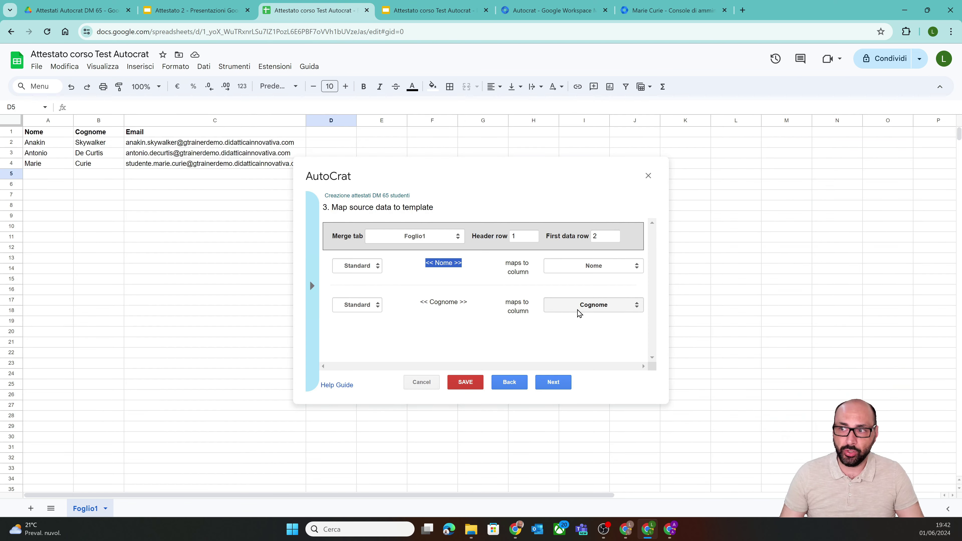
click(432, 10)
click(332, 5)
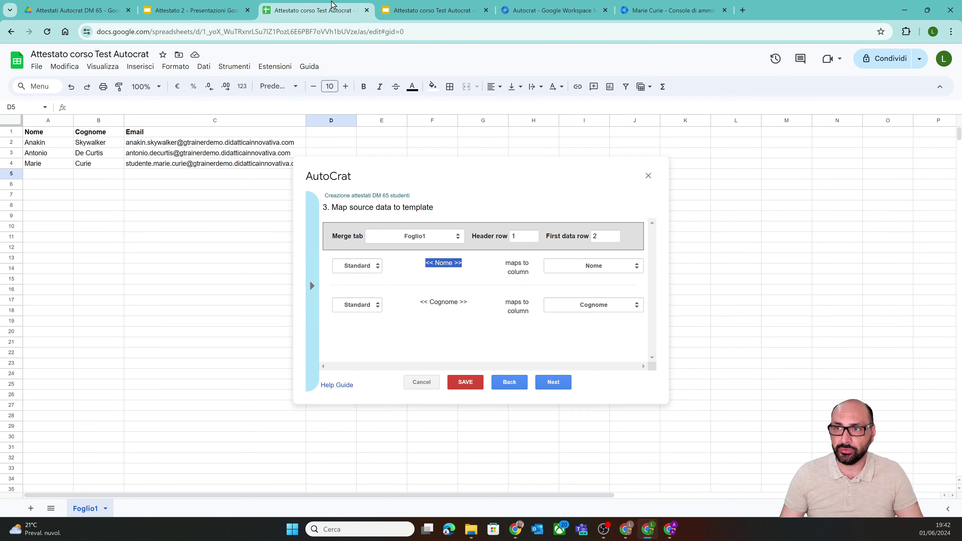
click(90, 121)
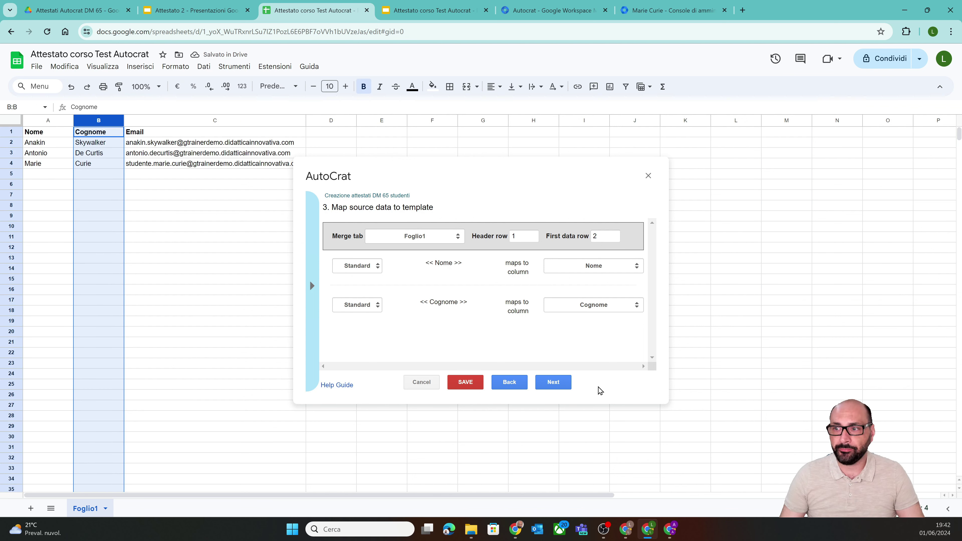
Accept the column mapping and begin the output file name with the <<Nome>> tag.
click(555, 383)
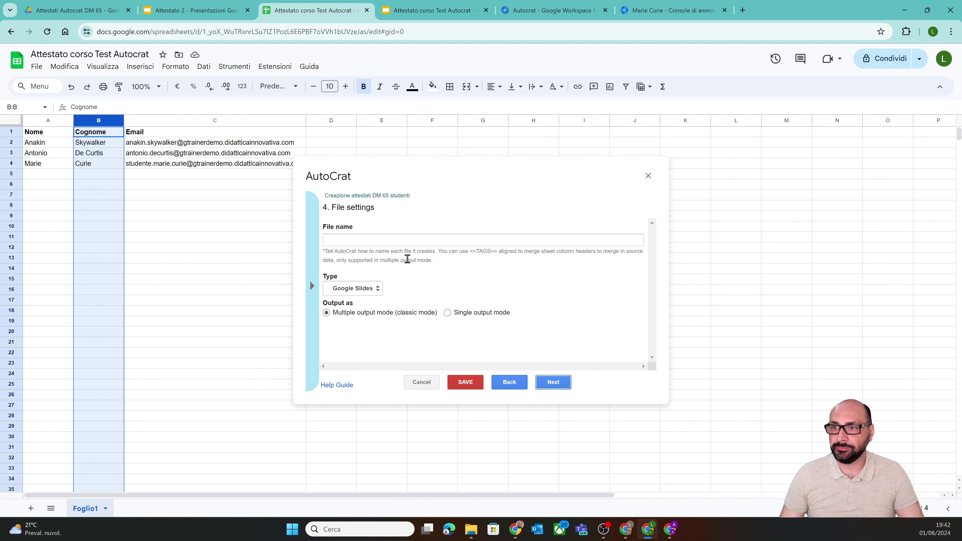
click(404, 244)
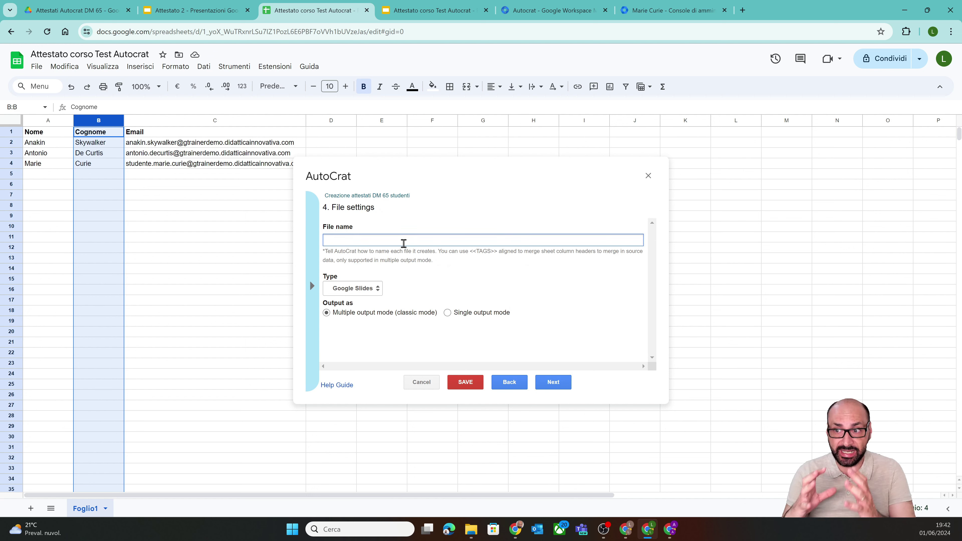
click(312, 286)
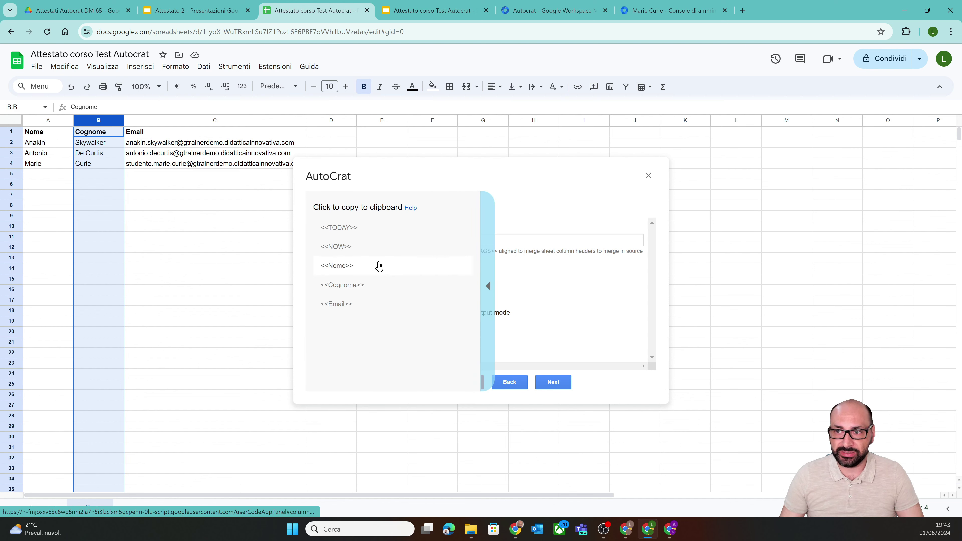
click(378, 267)
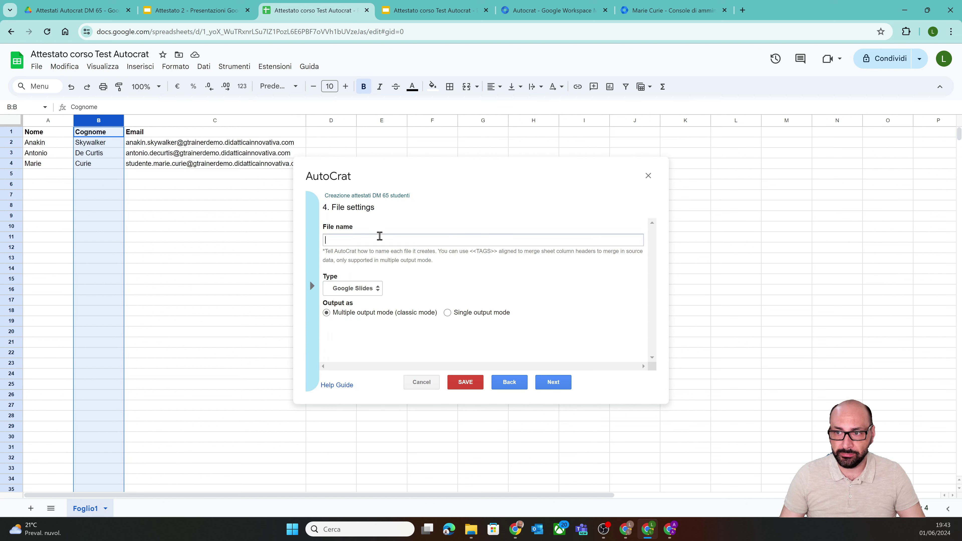
click(379, 236)
text(<<Nome>>)
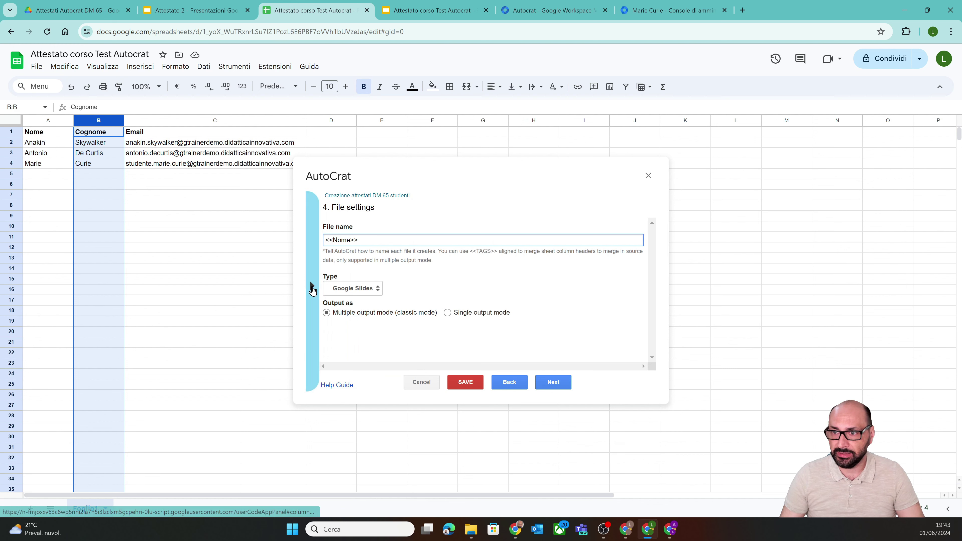
Complete the output file name with the <<Cognome>> tag followed by "- Attestato corso Robotica".
click(312, 286)
click(341, 294)
click(427, 237)
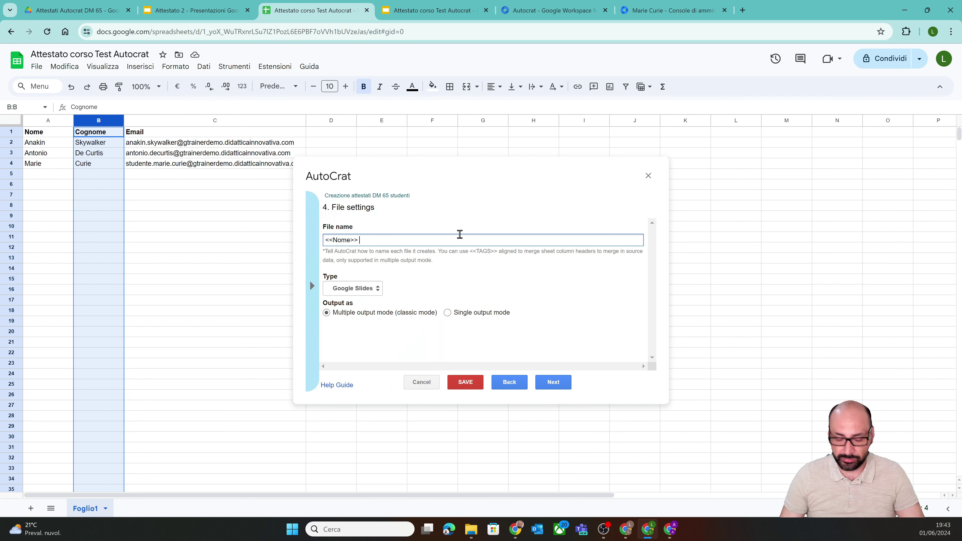
text(<<Cognome>>)
text(- )
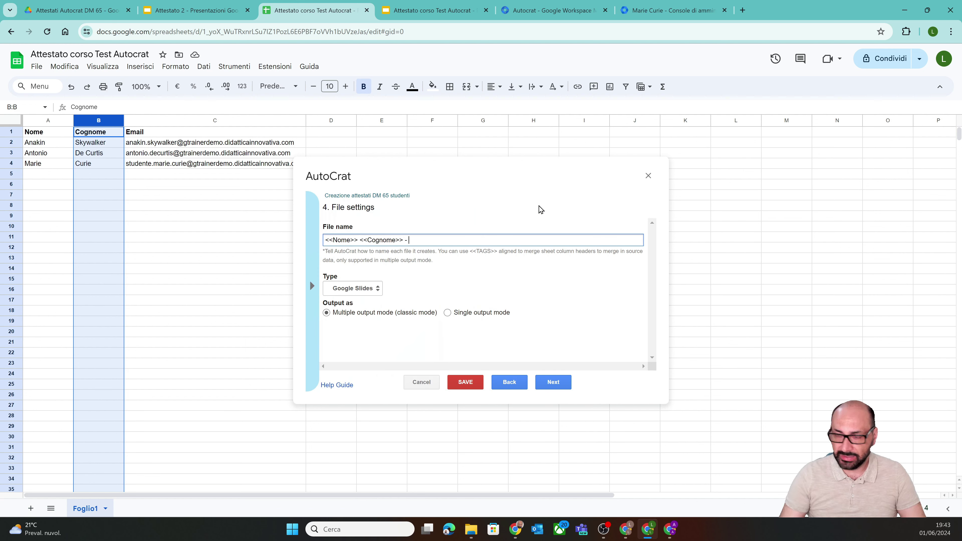
text(Attestastp)
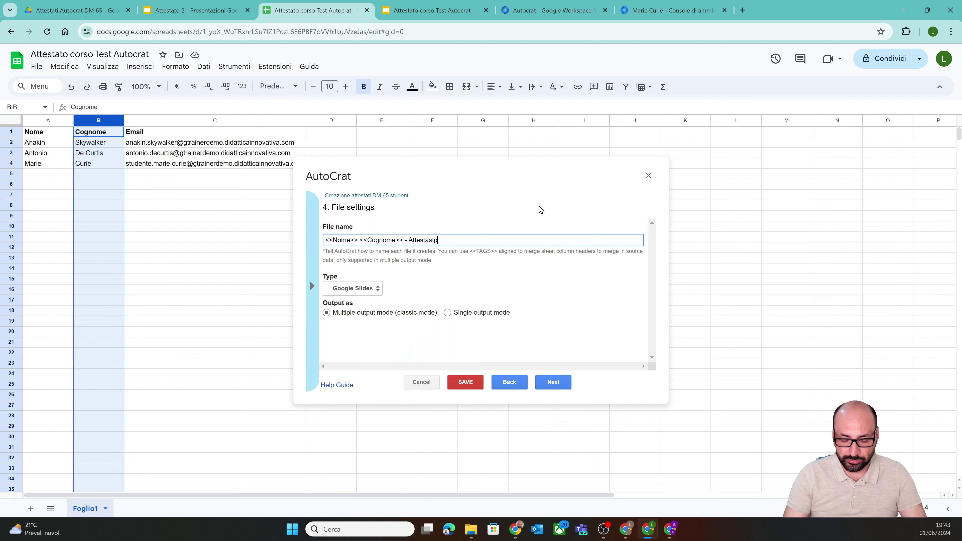
key(BackSpace)
text(to corso R)
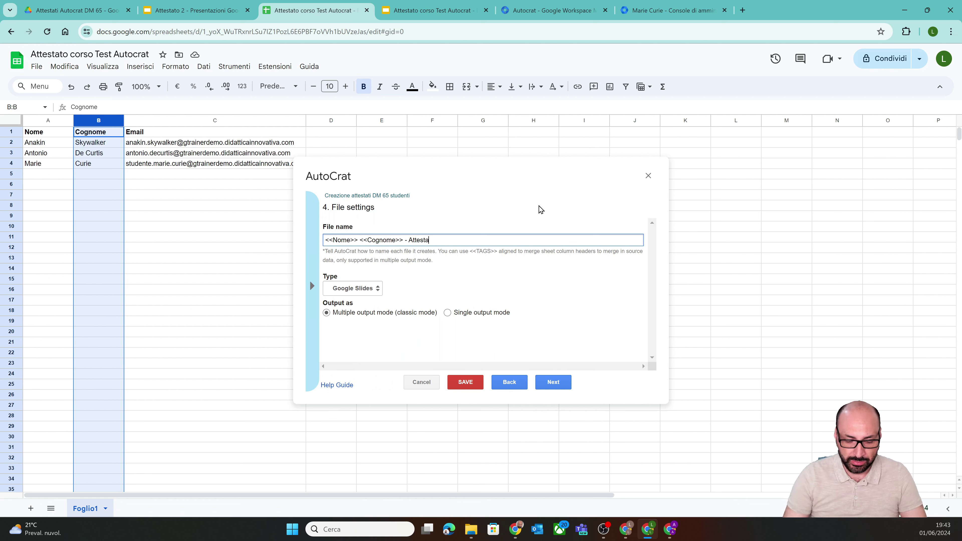
text(obotica)
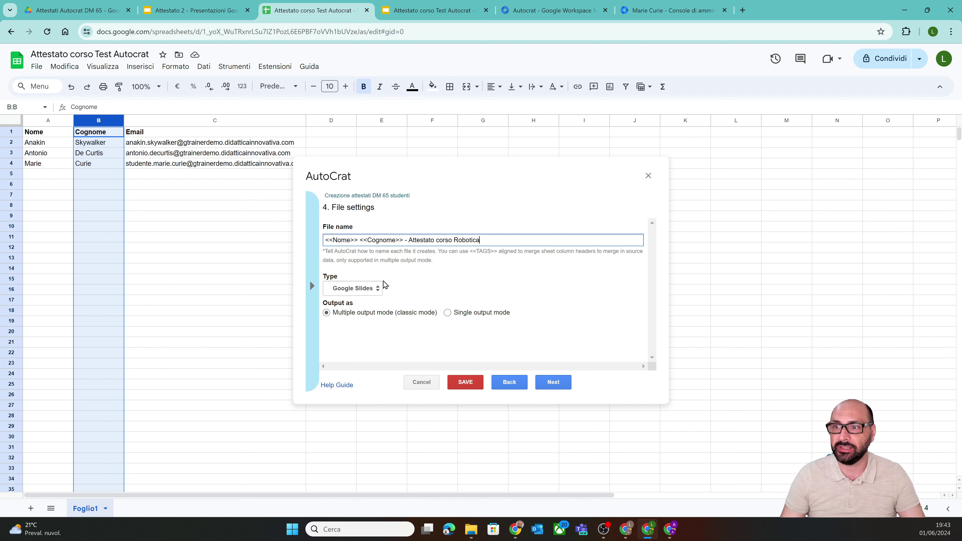
Set the output file type to PDF and proceed to the destination folder choice.
click(375, 288)
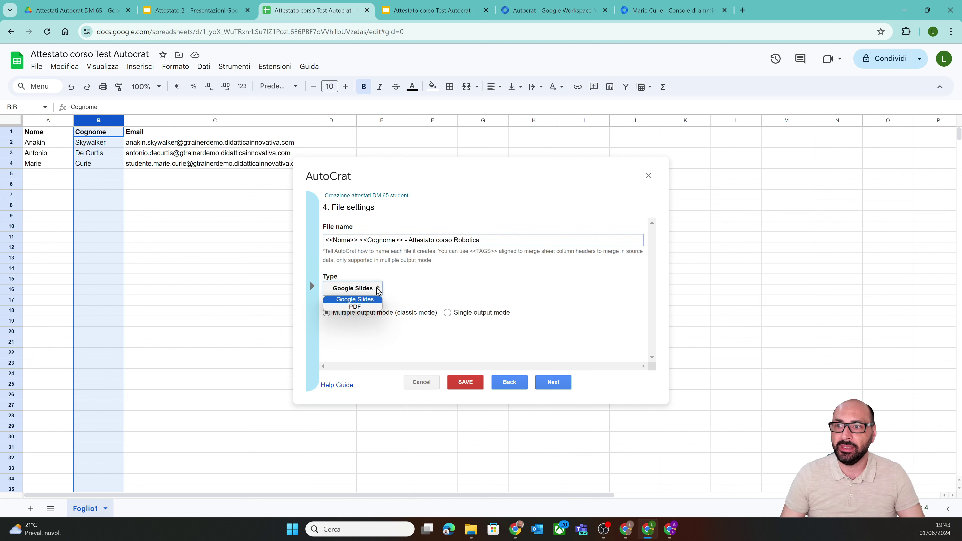
click(360, 307)
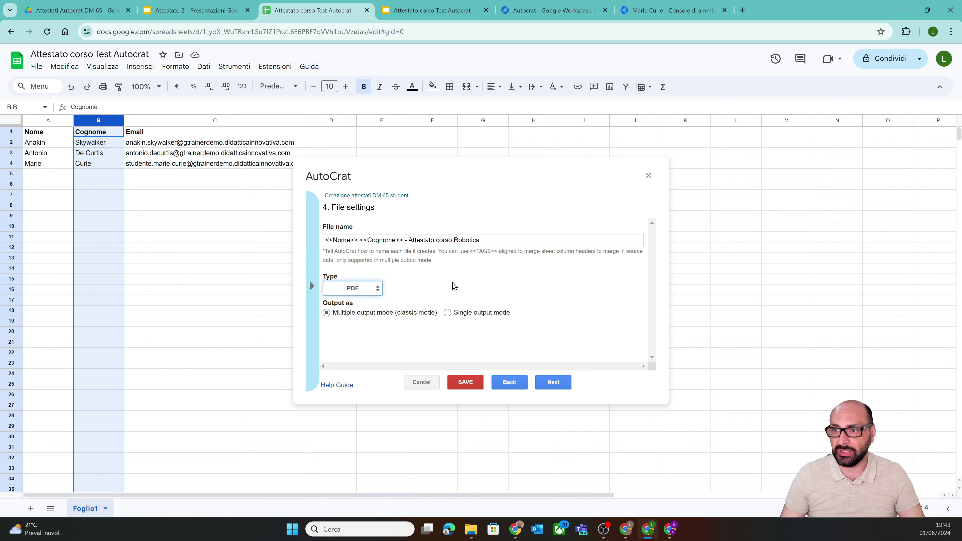
click(563, 386)
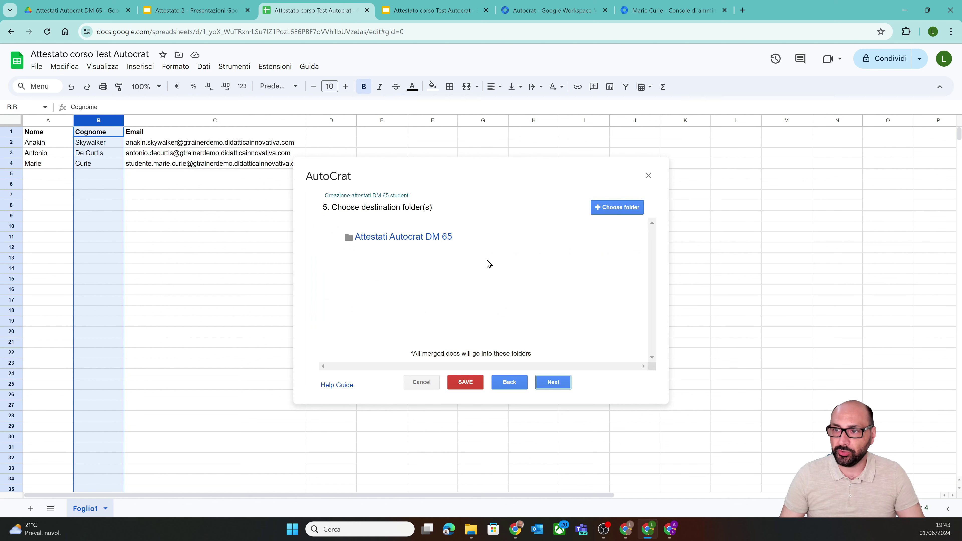
Keep "Attestati Autocrat DM 65" as the destination folder and skip the optional settings up to document sharing and emails.
mouse_move(419, 243)
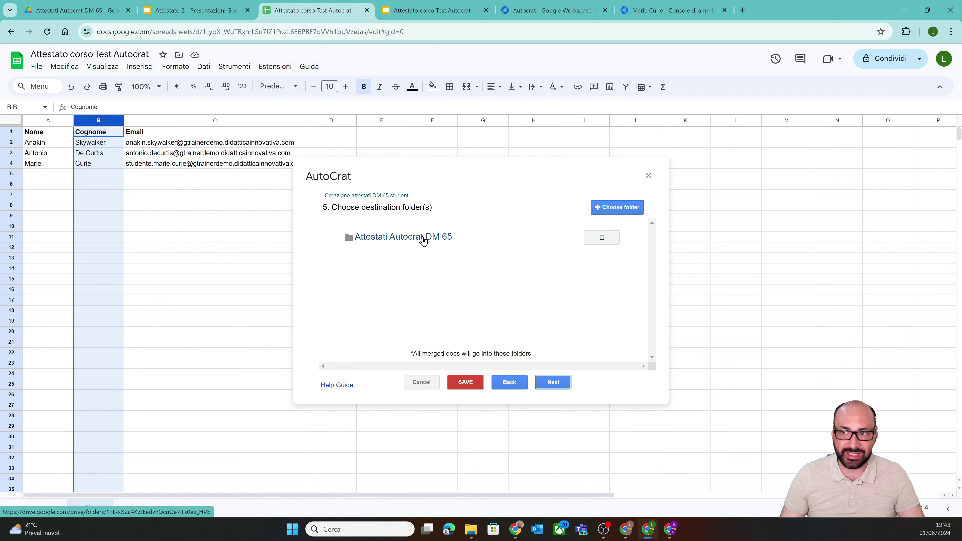
click(417, 10)
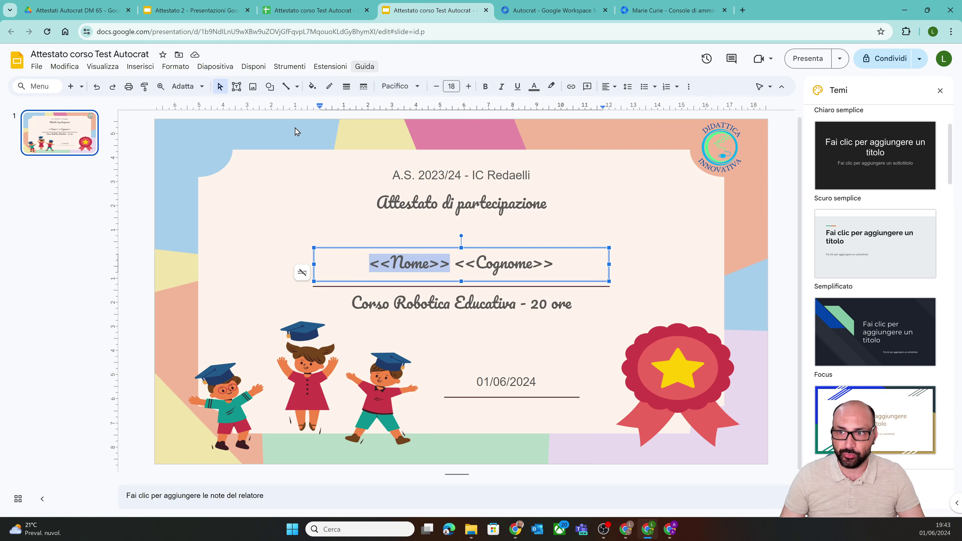
click(303, 10)
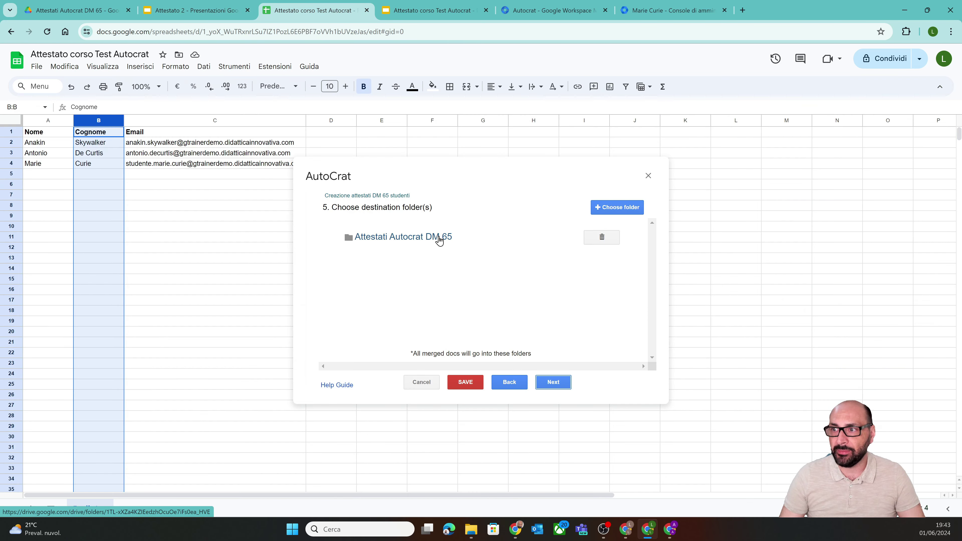
click(552, 383)
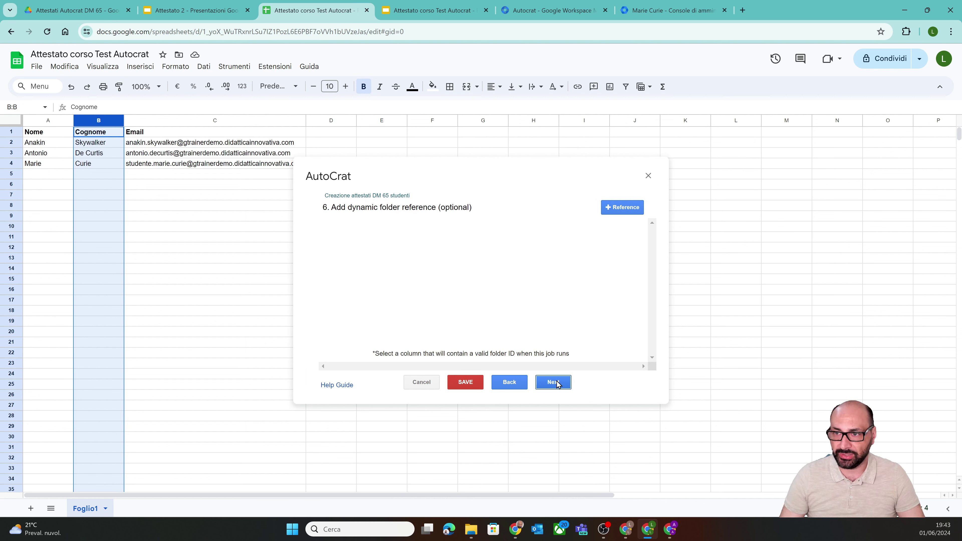
click(554, 383)
click(554, 383)
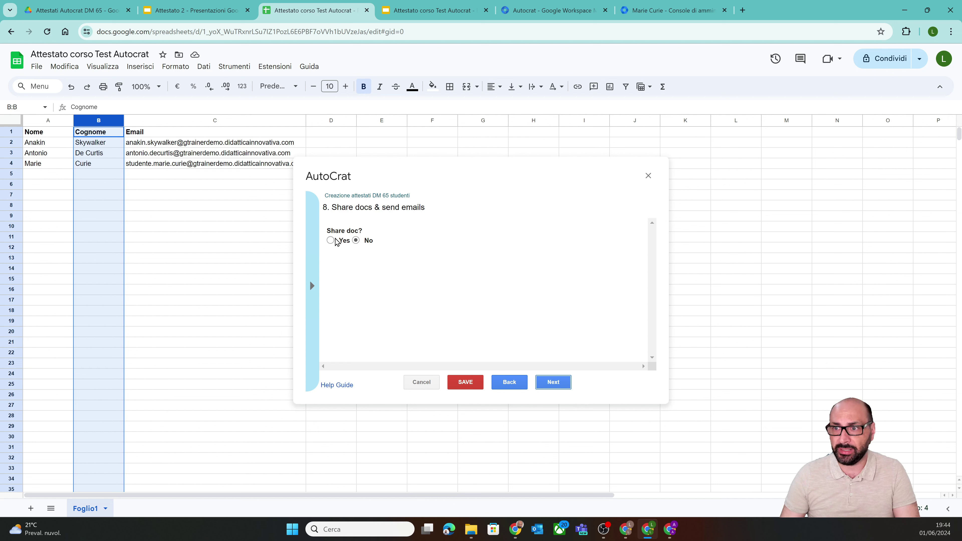
Enable sharing of the merged documents and disallow re-sharing by collaborators.
click(330, 241)
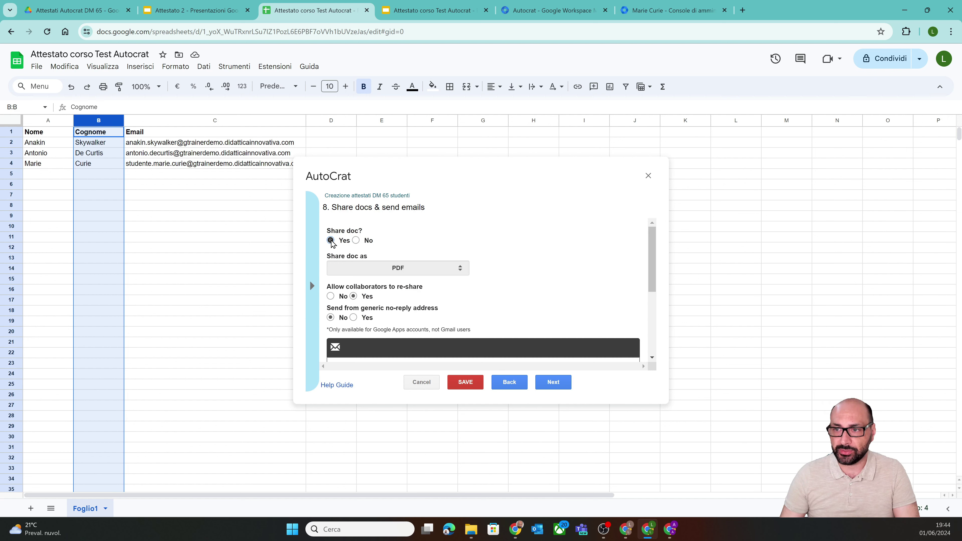
scroll(492, 282, down, 3)
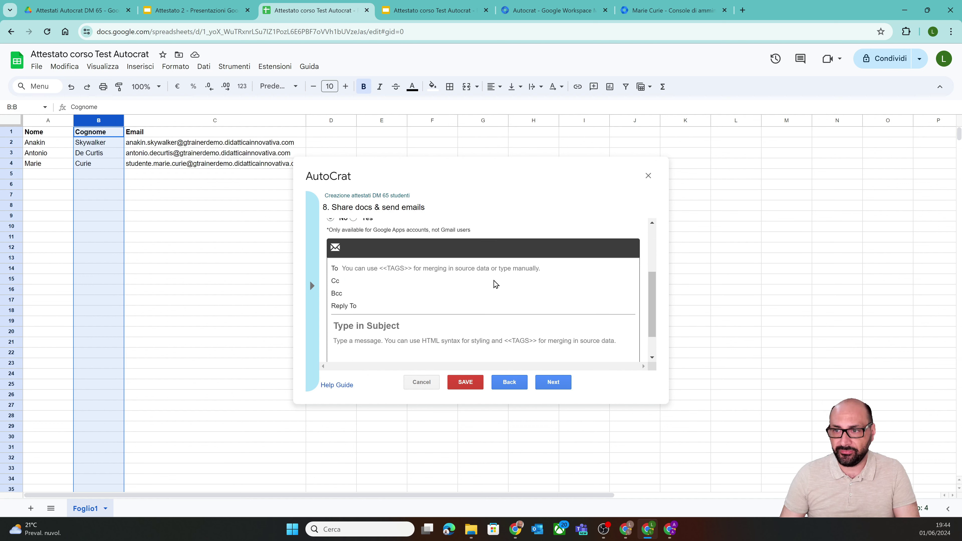
scroll(492, 282, up, 1)
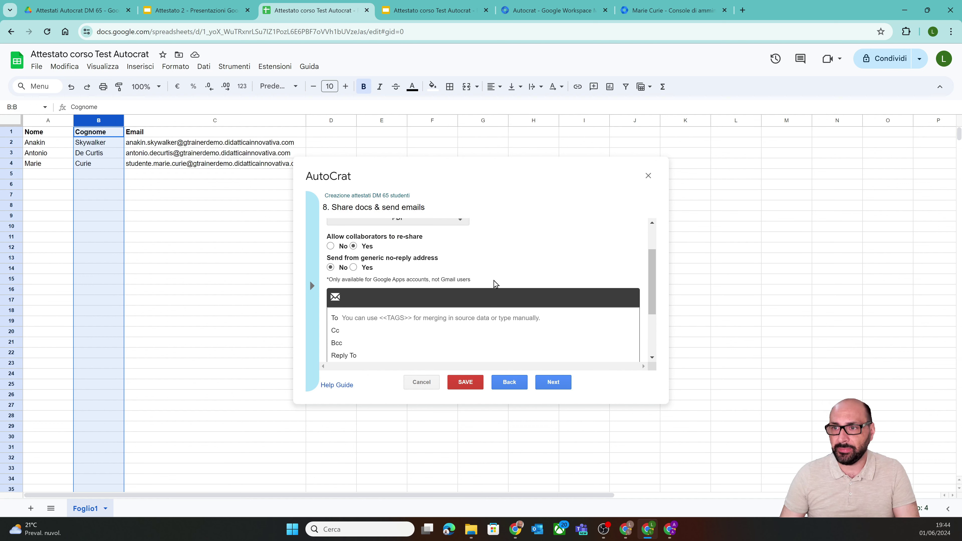
click(331, 246)
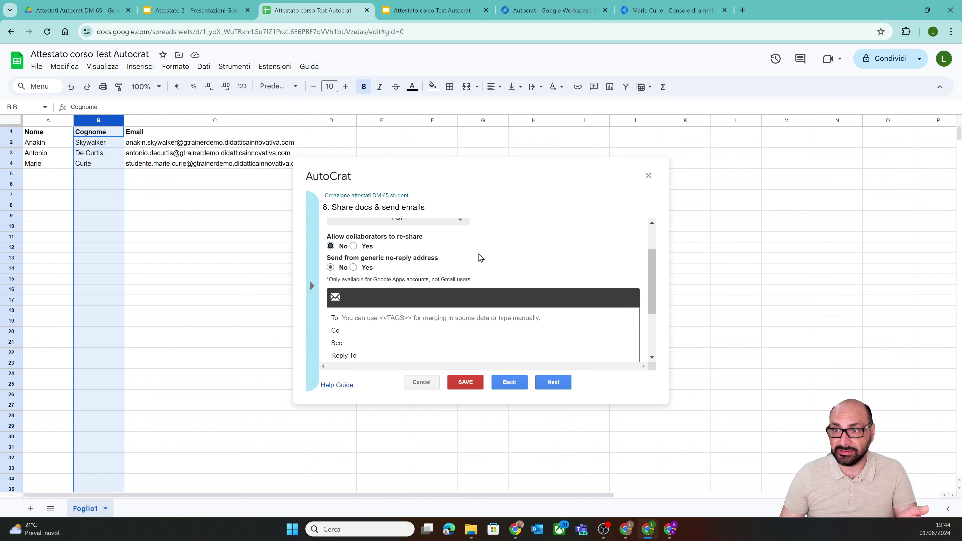
Set the email's recipient to the <<Email>> tag.
scroll(469, 272, down, 2)
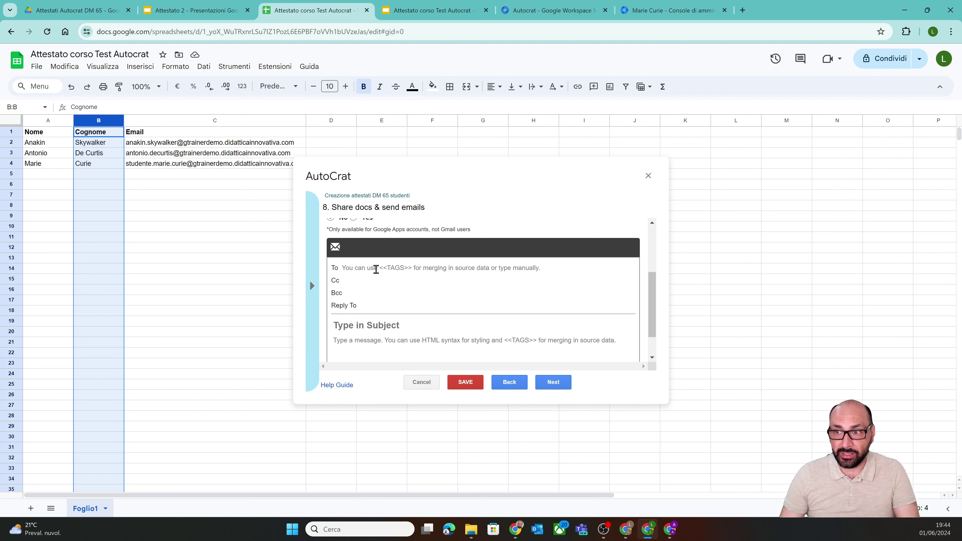
click(383, 267)
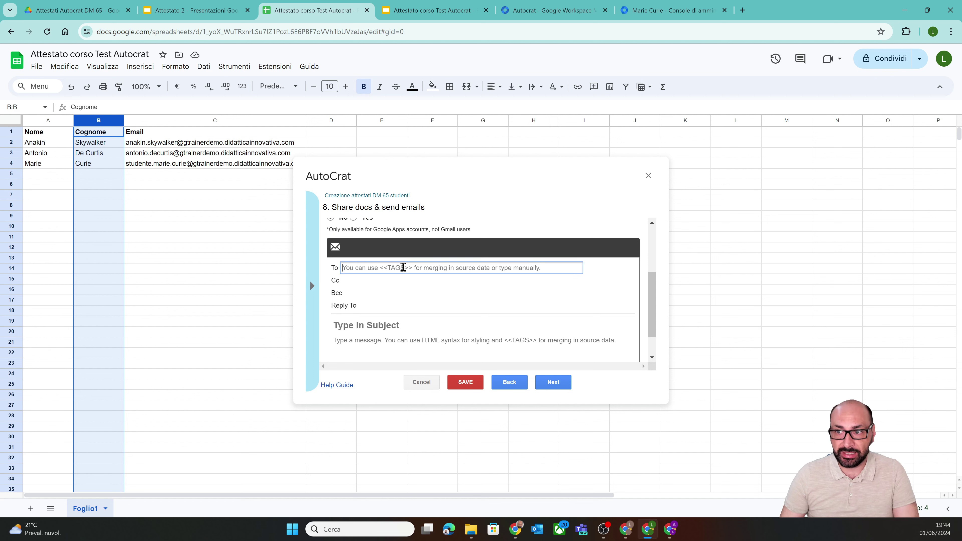
click(311, 286)
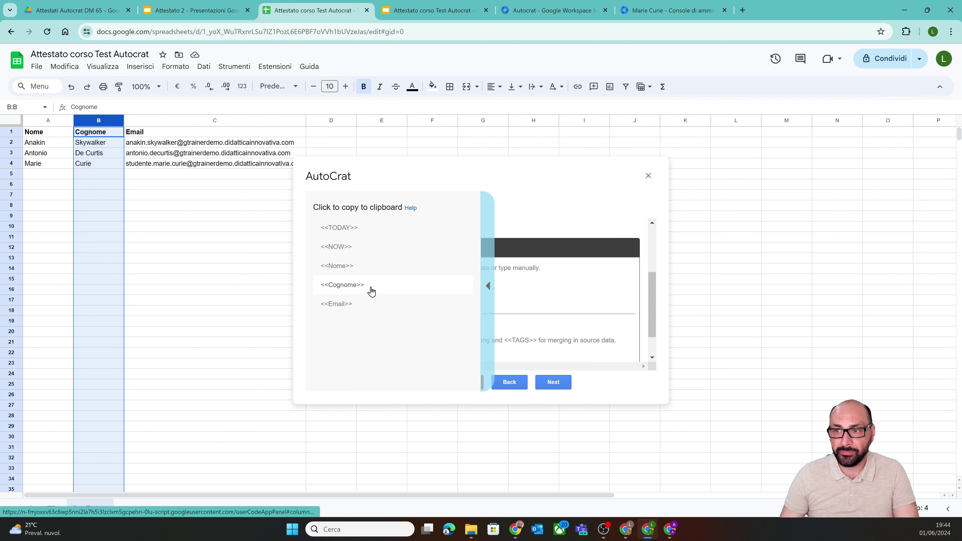
click(356, 304)
click(434, 268)
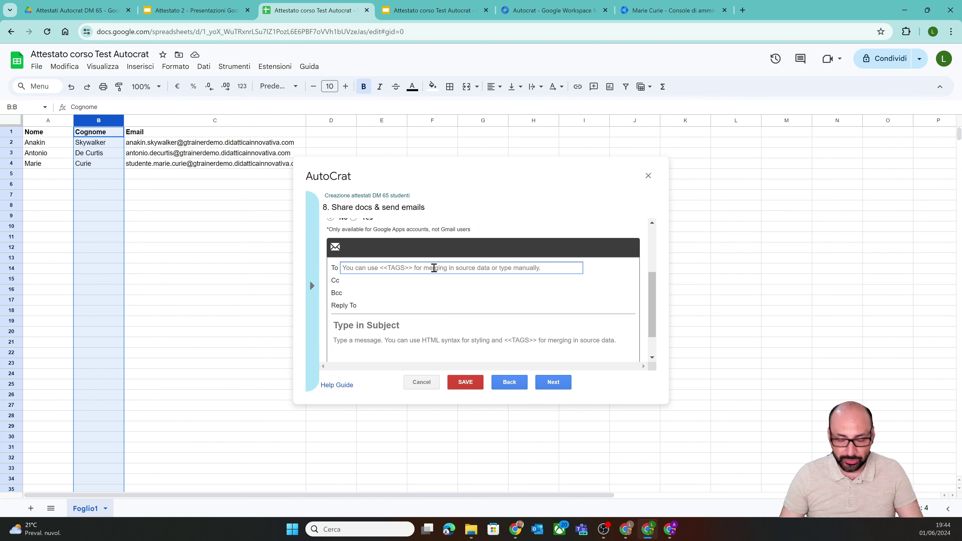
text(<<Email>>)
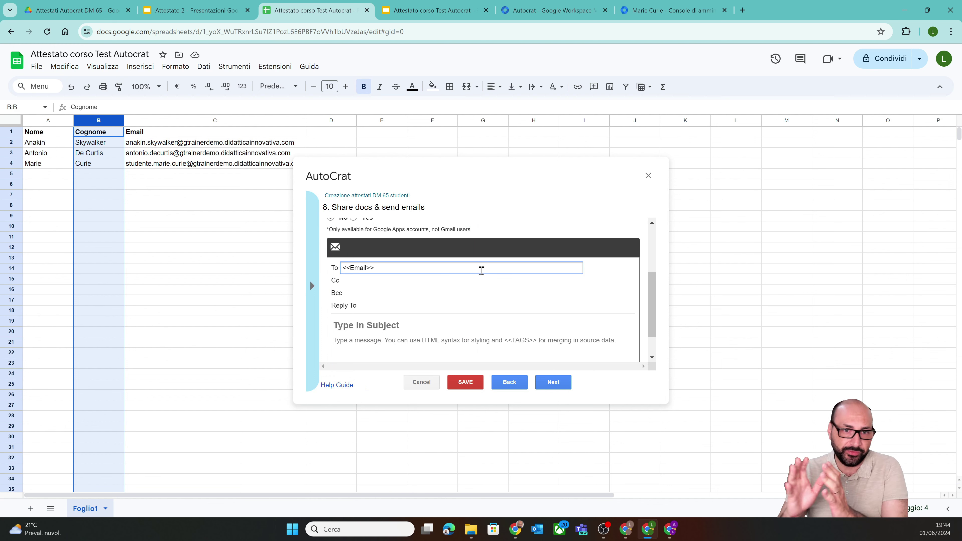
Set the email subject to "<<Nome>> <<Cognome>> - Attestato corso Robotica".
click(382, 327)
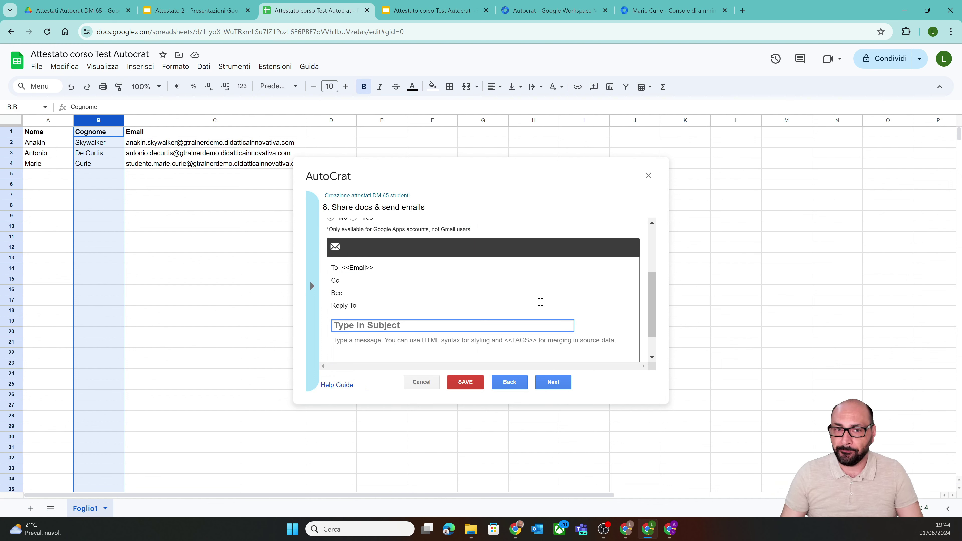
click(311, 295)
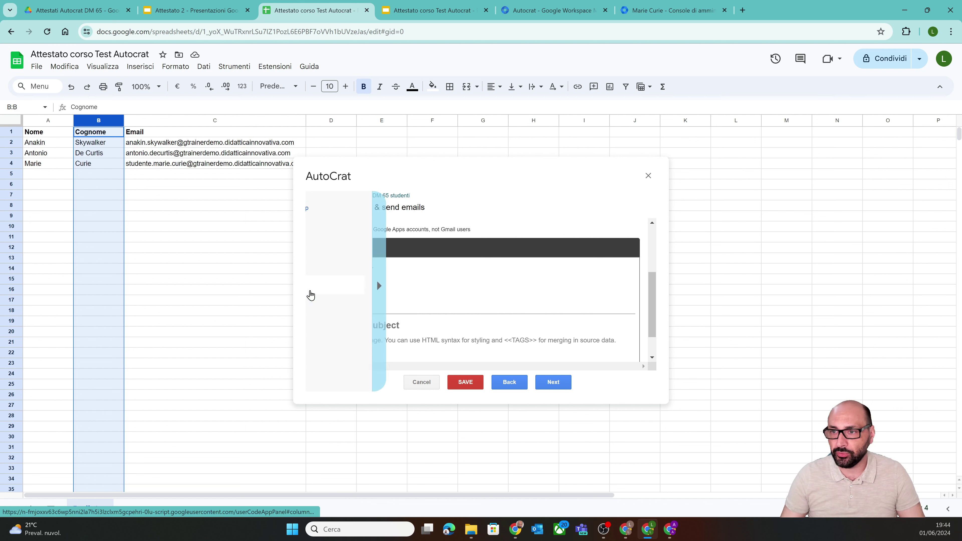
click(399, 327)
text(<<Nome>>)
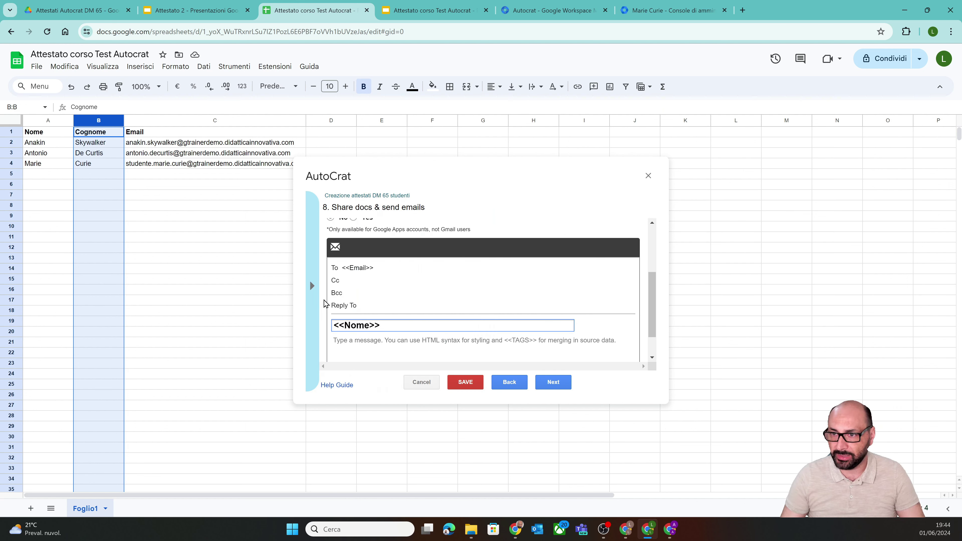
click(318, 304)
click(360, 286)
click(412, 323)
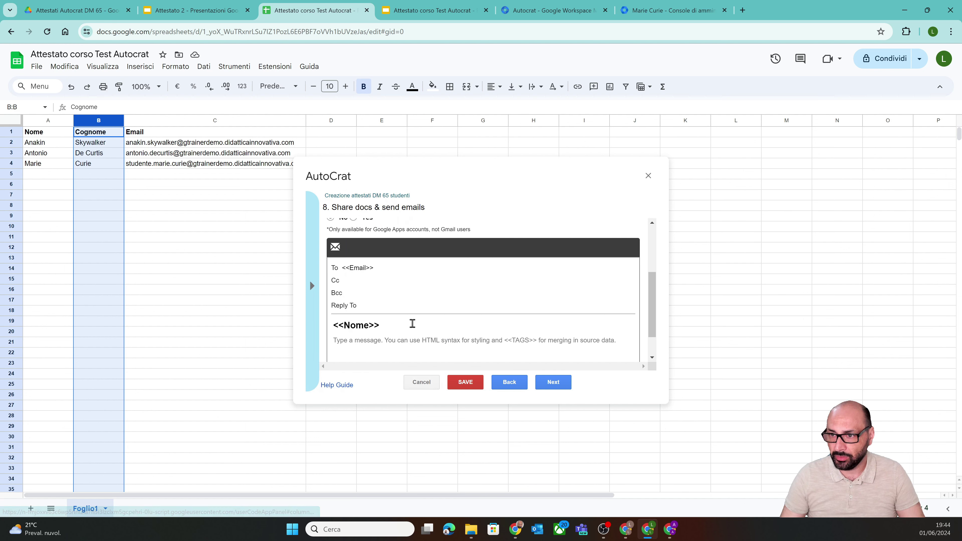
text(<<Cognome>>)
text(- A)
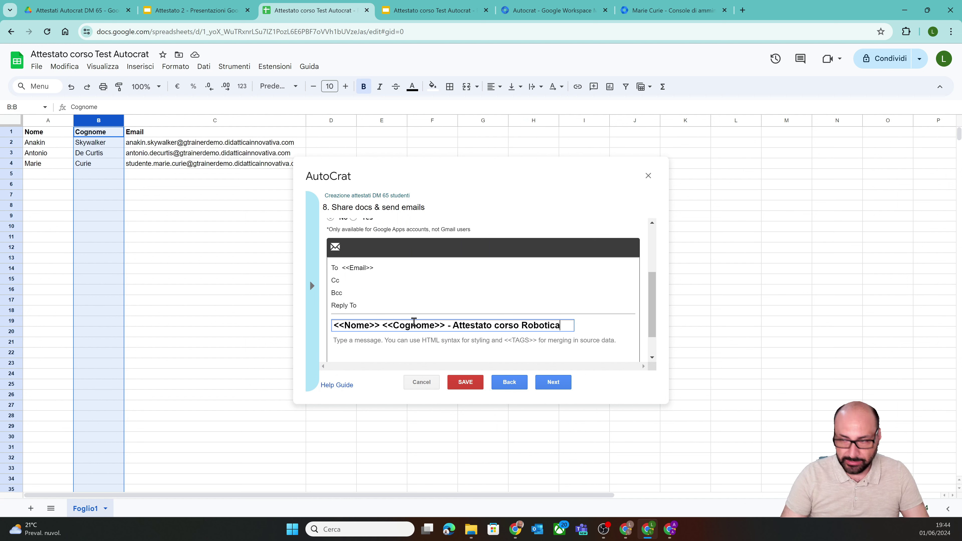
Start the email message with the greeting "Caro studente," followed by a blank line.
scroll(476, 296, down, 1)
click(373, 311)
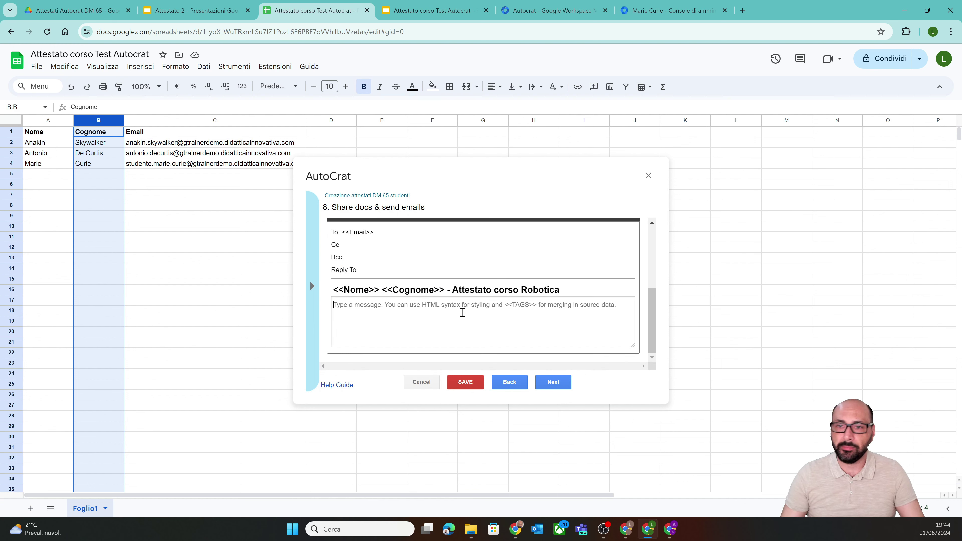
text(Caro)
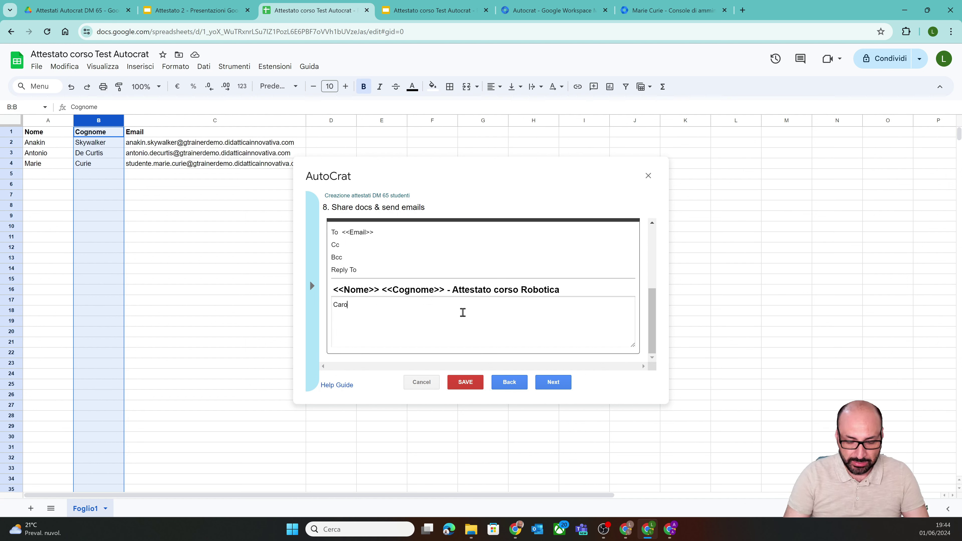
text( studente,)
key(Return)
key(Return)
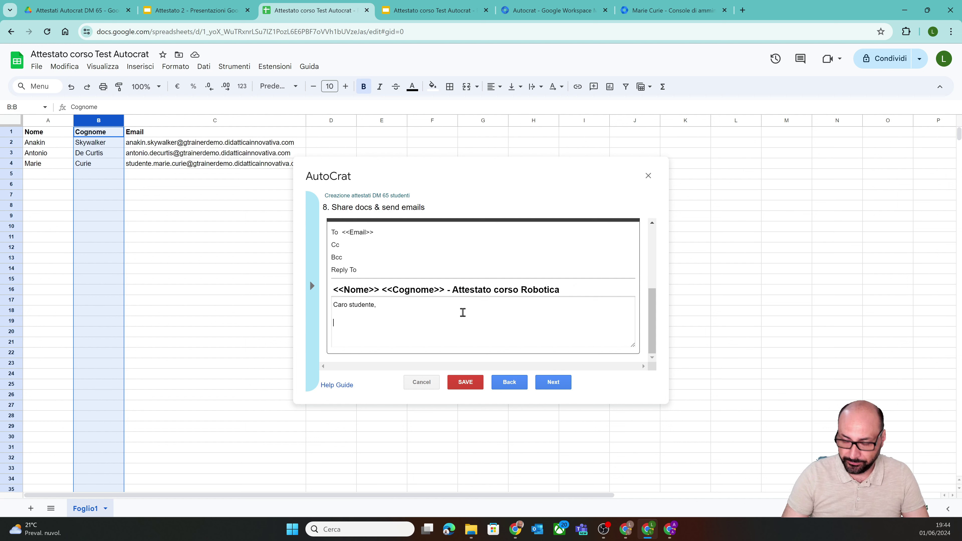
Add the sentence "In allegato il tuo attestato..." to the email message body.
text(In alle)
text(ga)
key(BackSpace)
key(BackSpace)
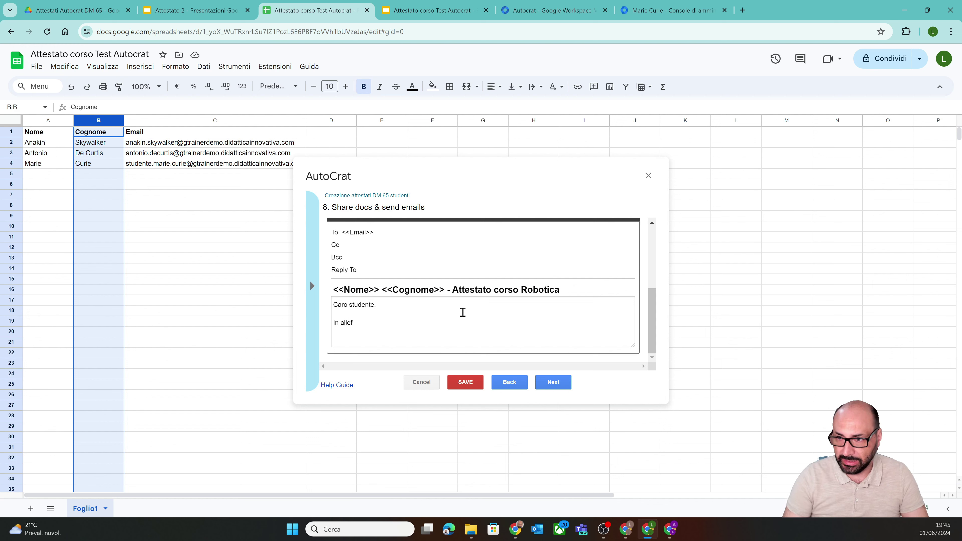
text(gato il t)
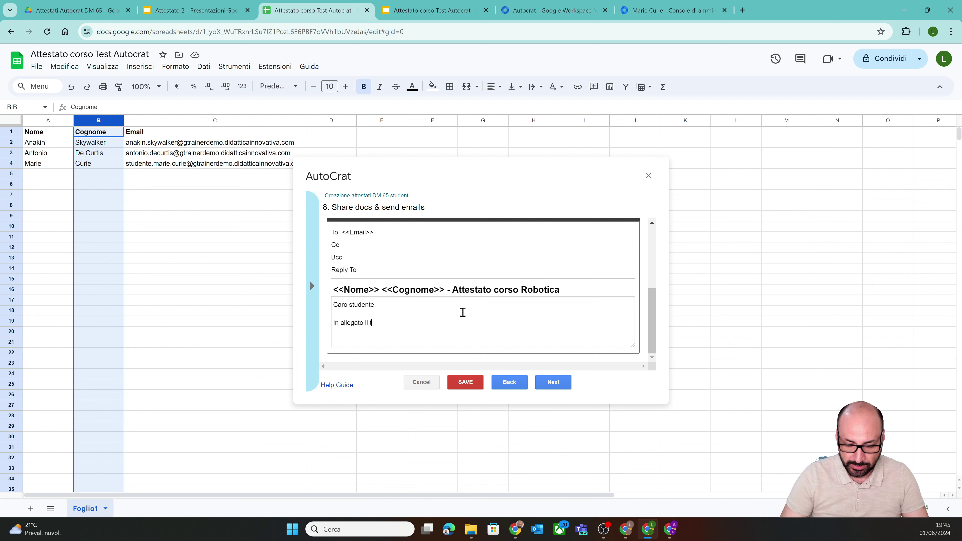
text(uo attestato)
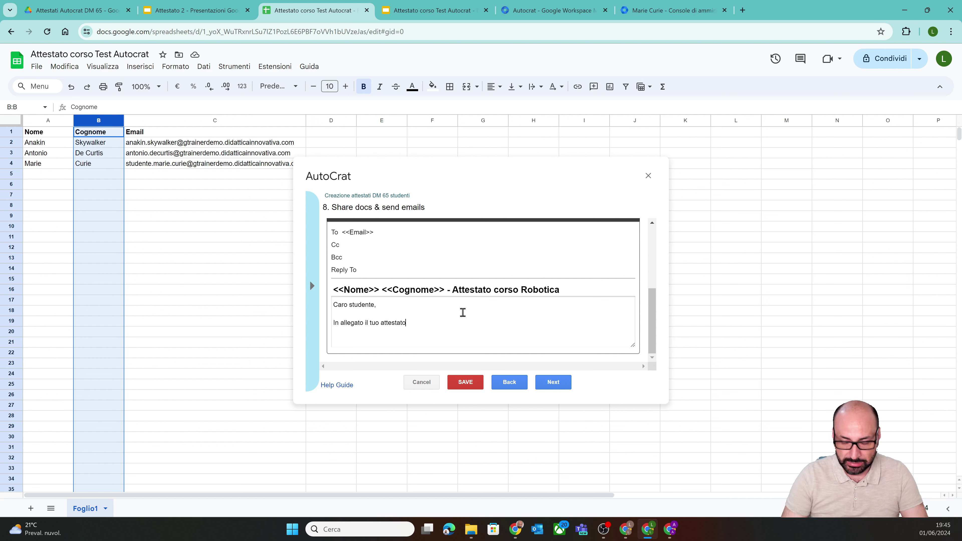
text(...)
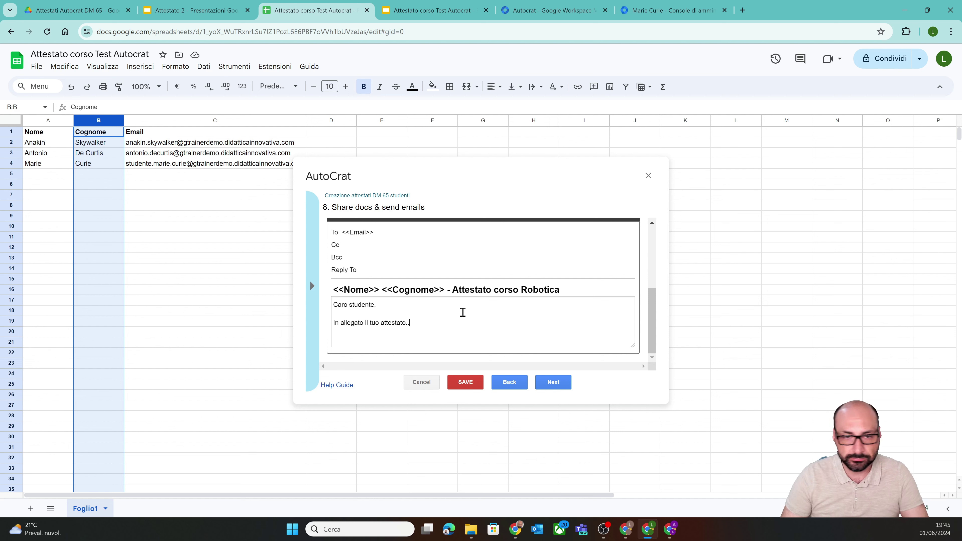
Sign the email message with "Il Dirigente Scolastico" and "Maestro Yoda" on two consecutive lines, below a blank line.
key(Return)
key(Return)
text(Il)
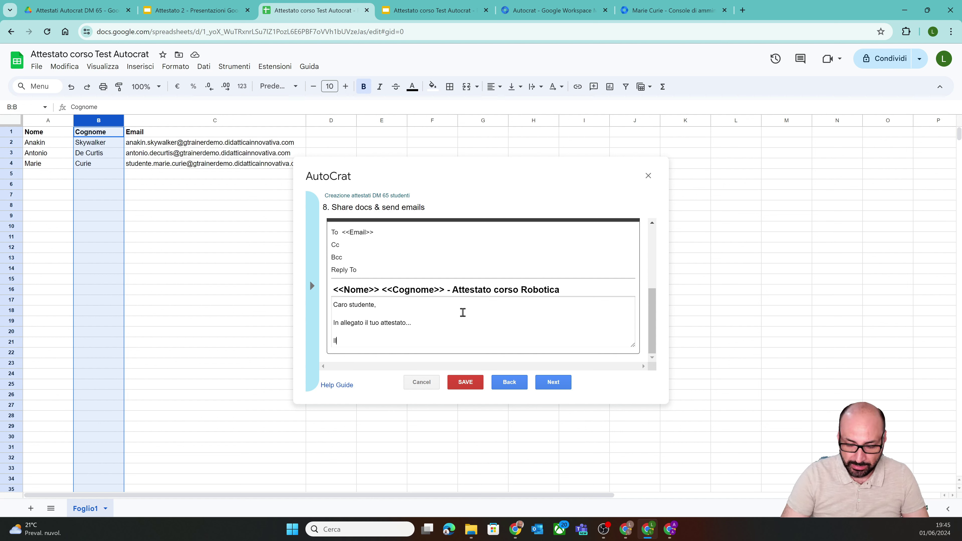
text( Dirigente)
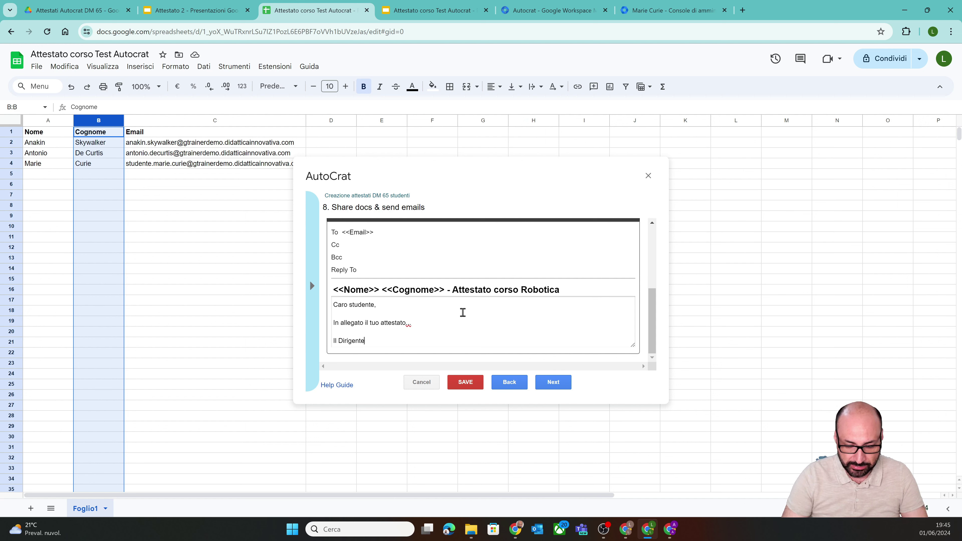
text( Sc)
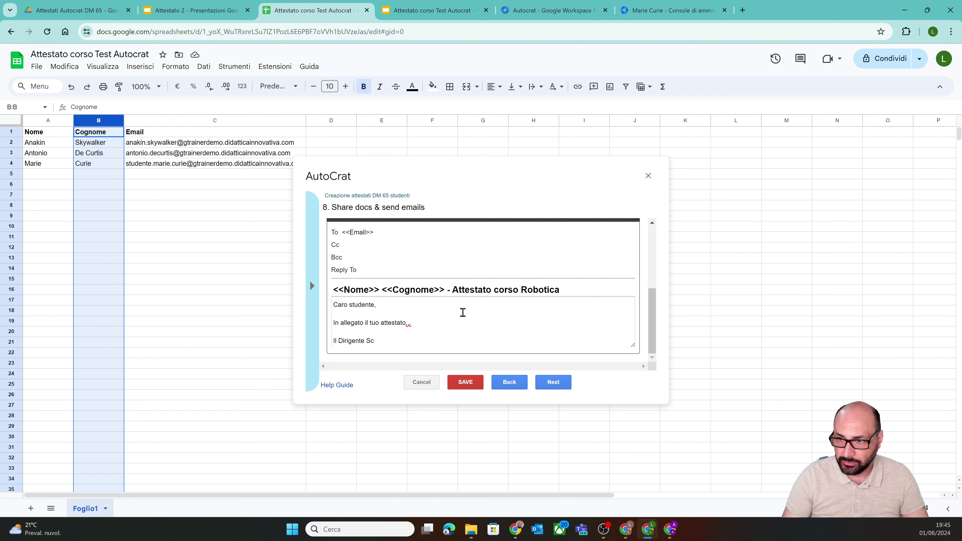
text(olastico)
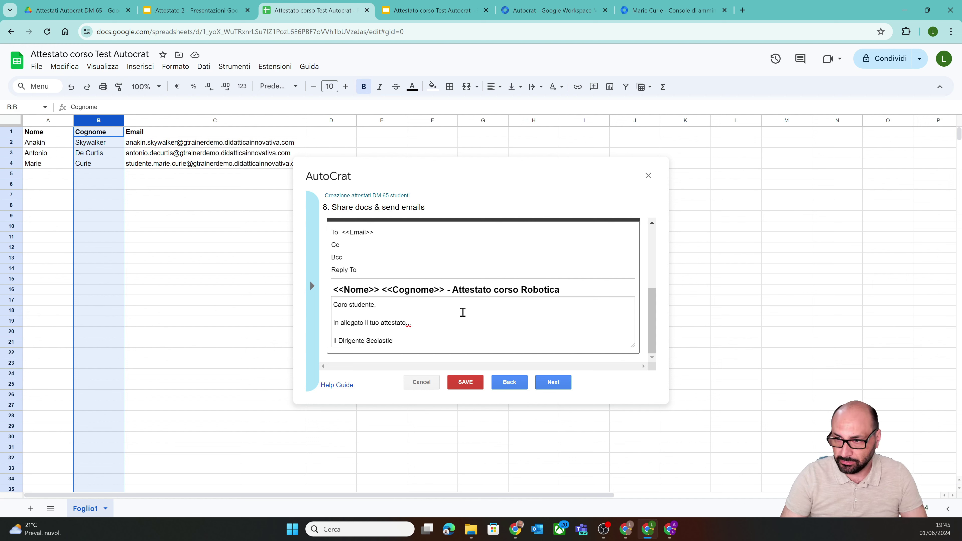
key(BackSpace)
text(o)
key(Return)
text(Mase)
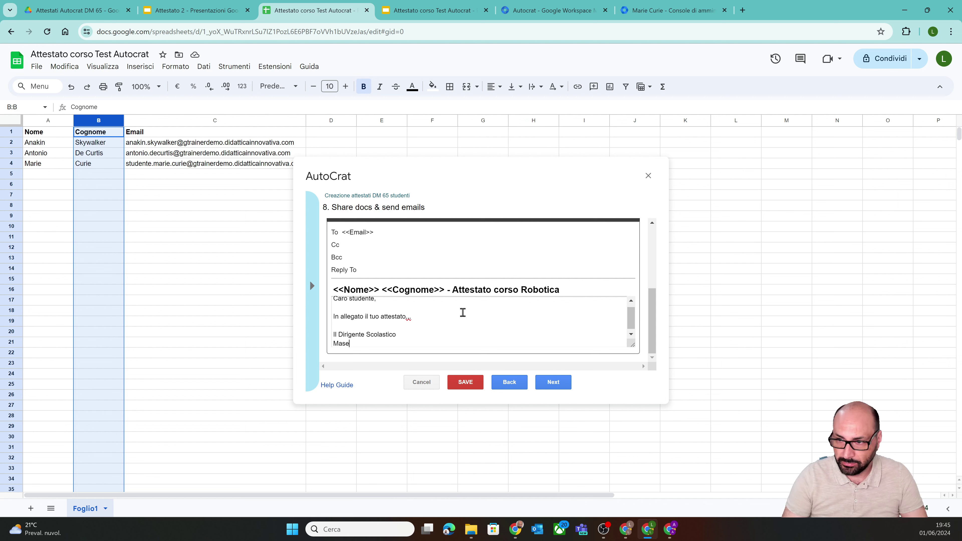
key(BackSpace)
text(estr)
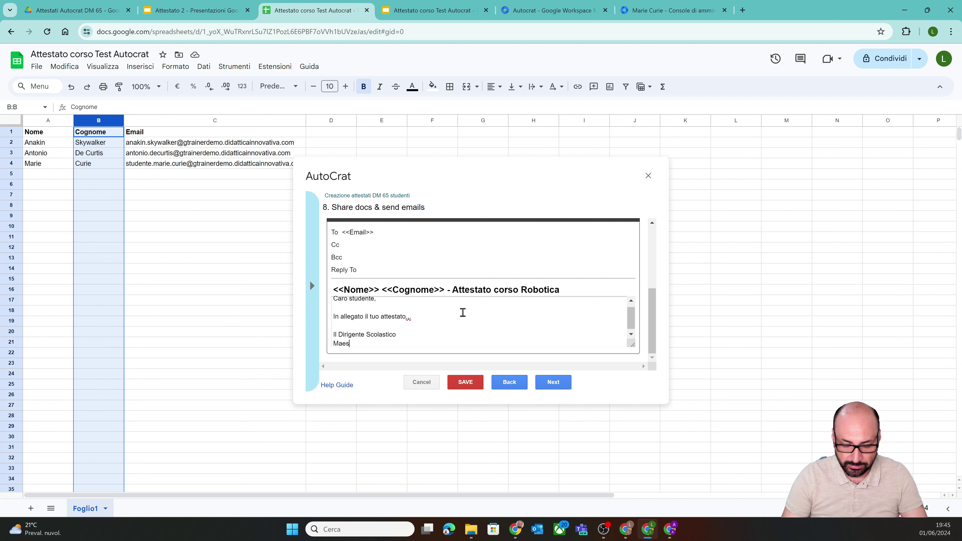
text(o Yoda)
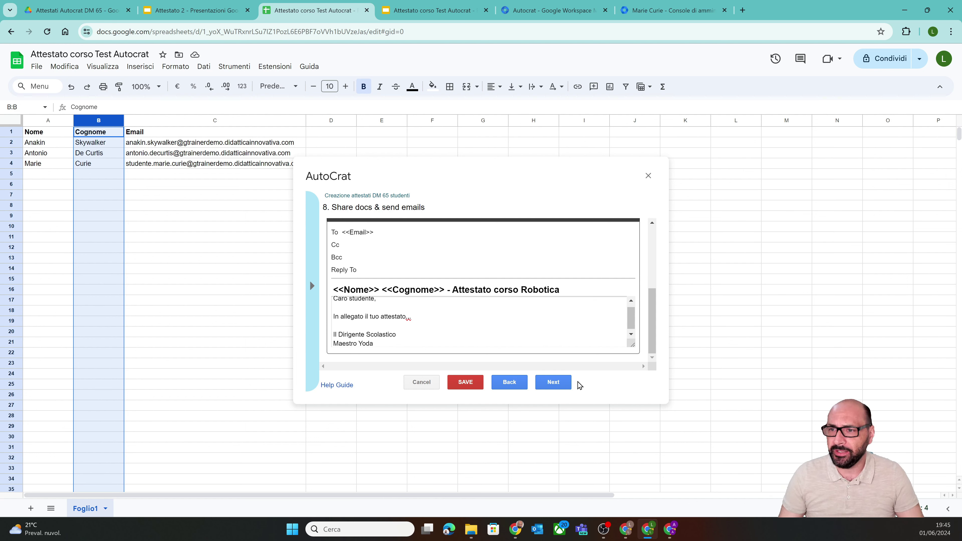
Save the merge job with the form and time triggers set to No, and run it.
click(553, 383)
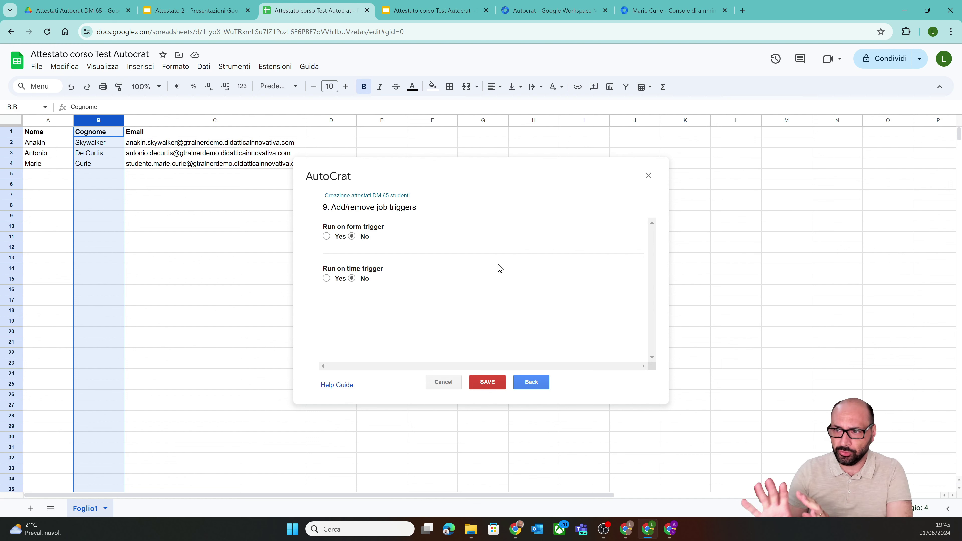
click(489, 382)
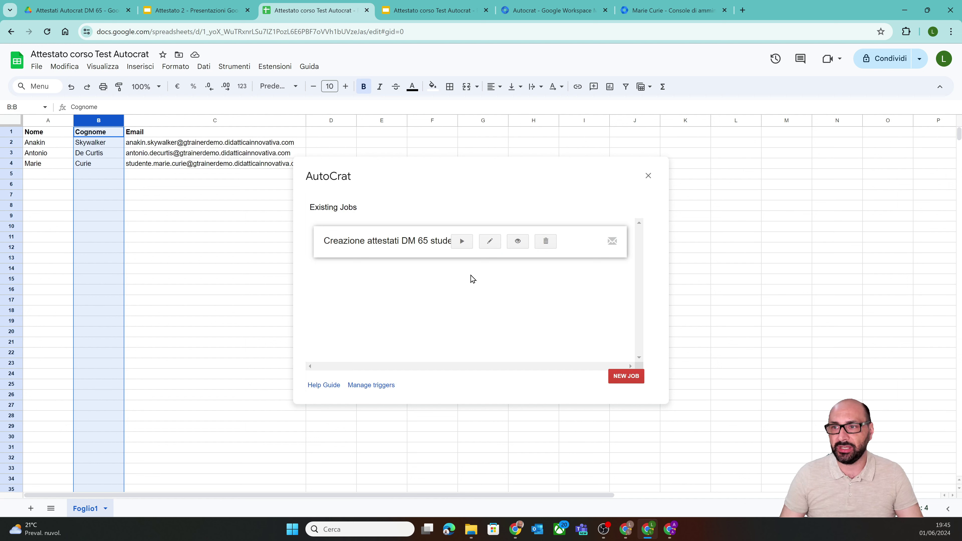
click(463, 243)
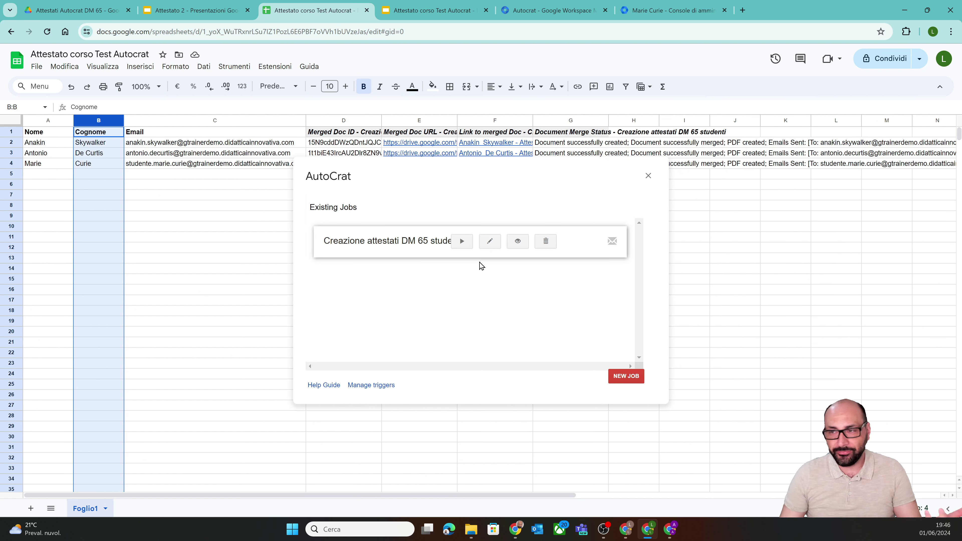
click(649, 175)
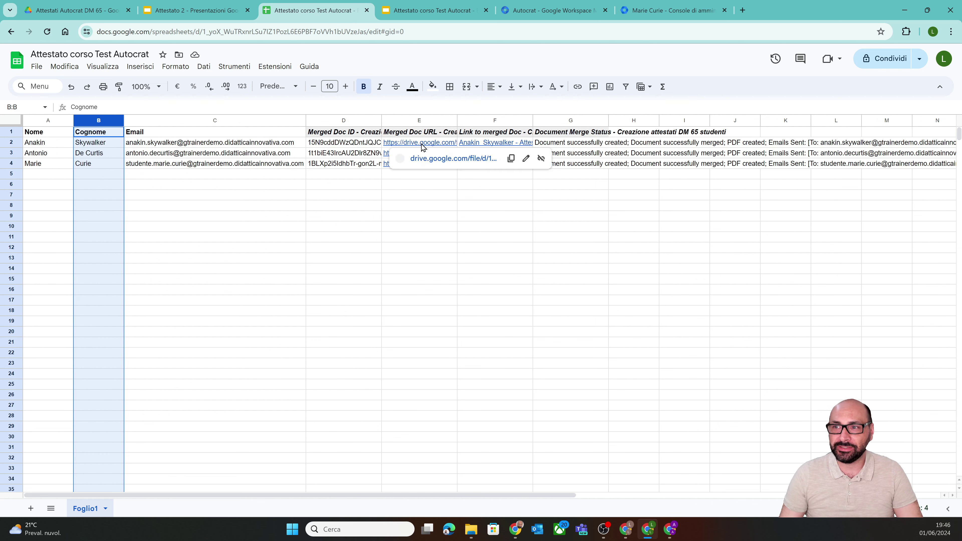
Open the merged certificate PDFs from the Merged Doc URL links in rows 2 to 4 and check each one.
click(437, 159)
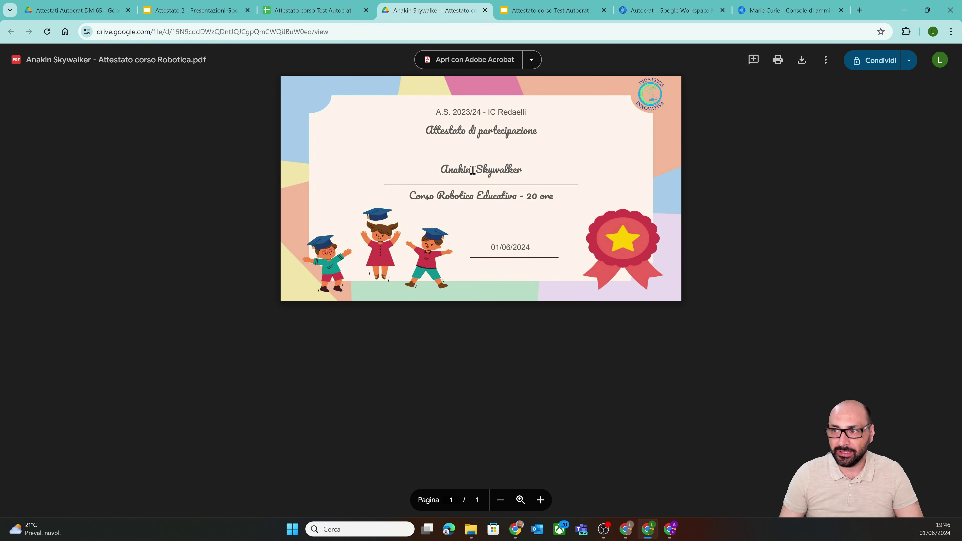
click(315, 11)
click(423, 154)
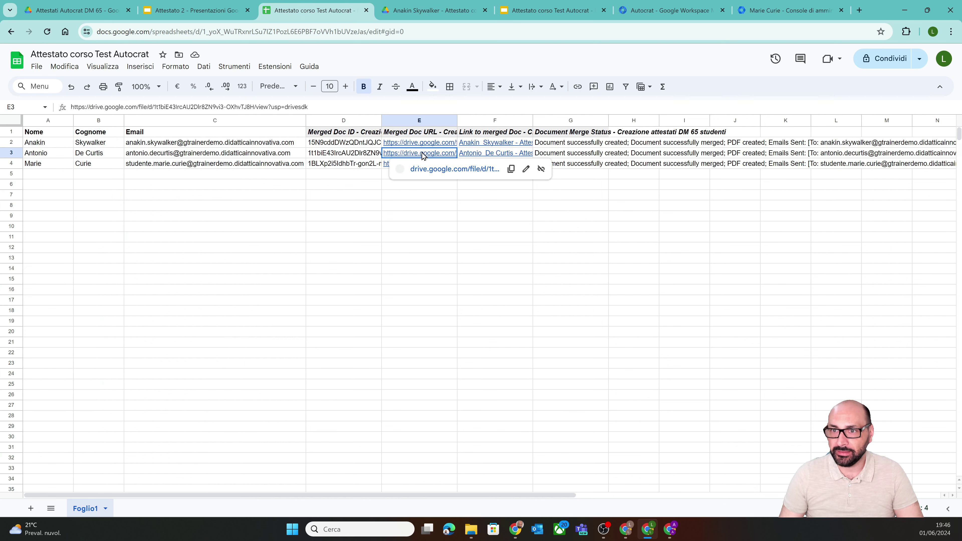
click(443, 170)
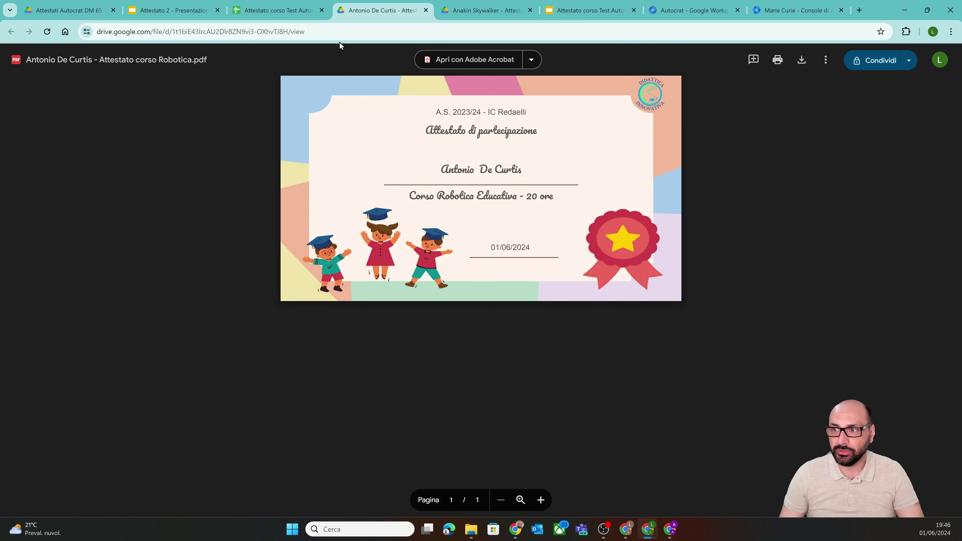
click(285, 7)
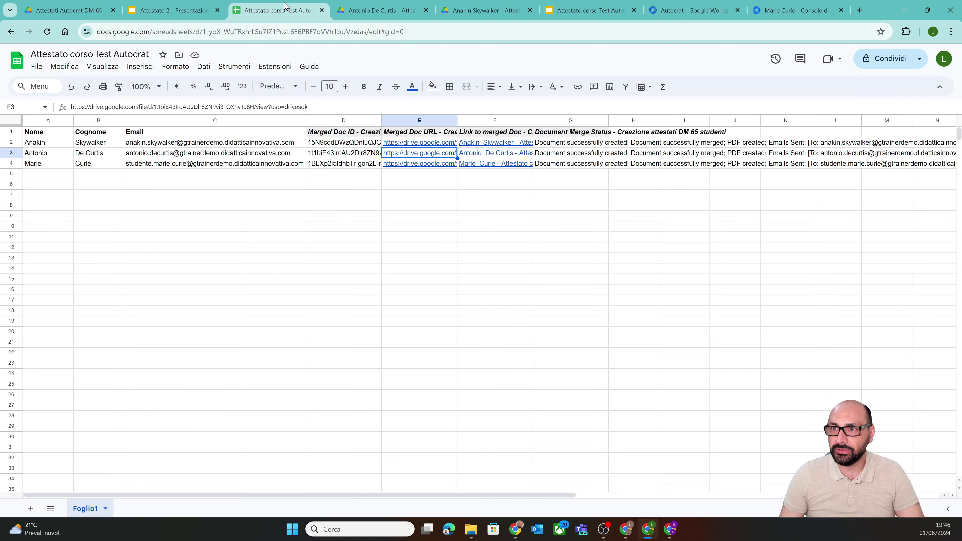
click(419, 164)
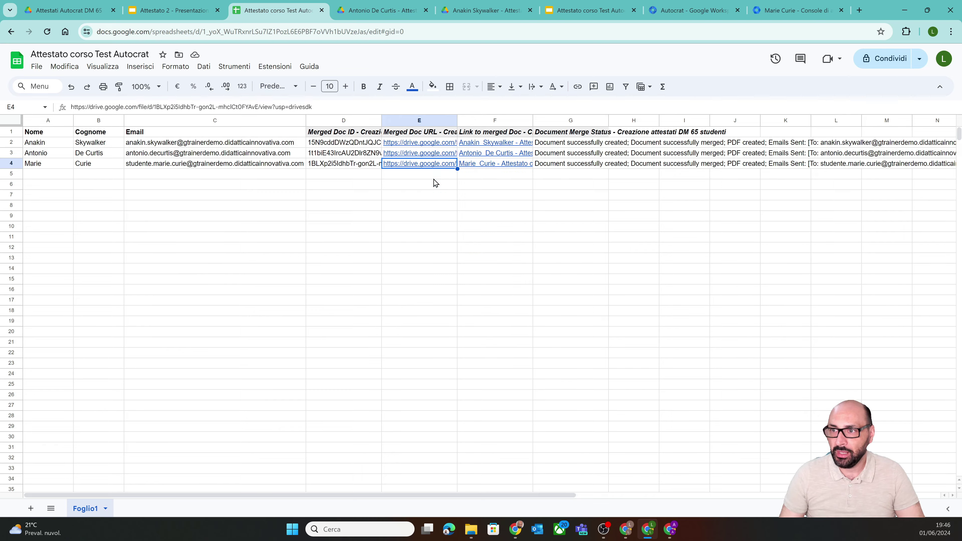
click(435, 182)
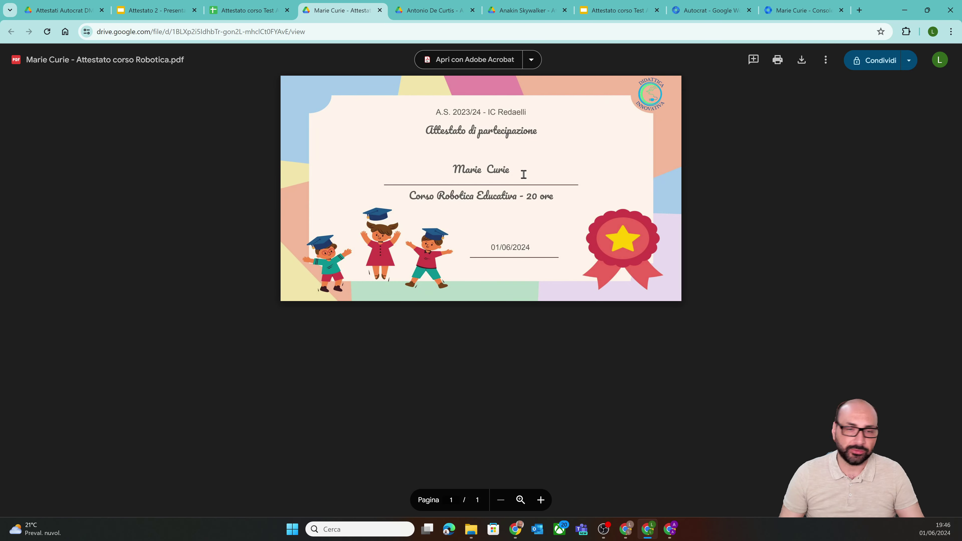
click(217, 9)
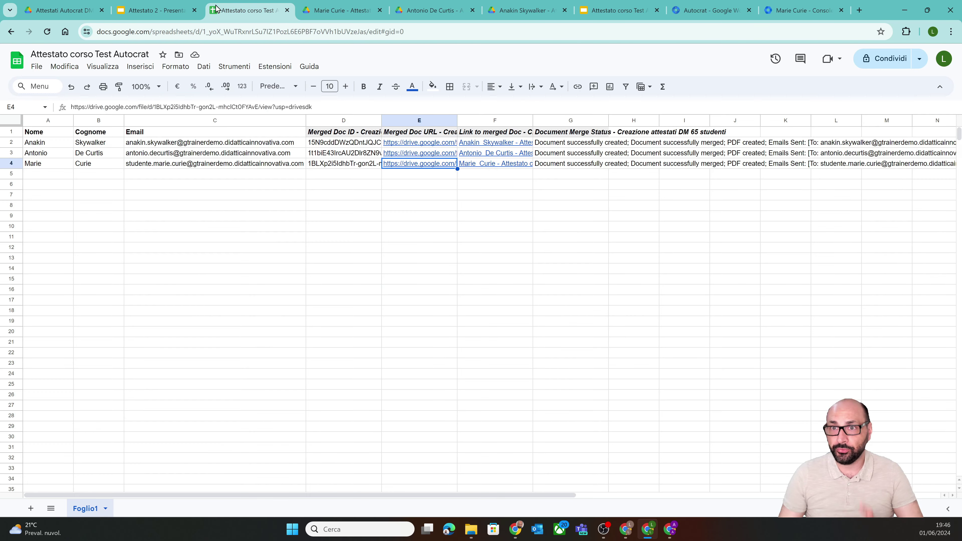
Switch to Gmail in a new browser tab and open the most recently sent certificate email.
click(860, 11)
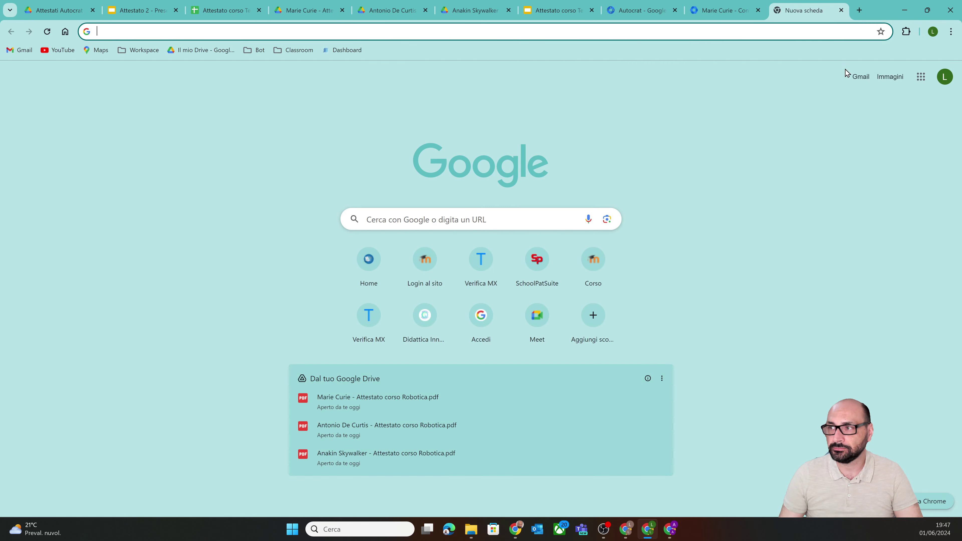
click(857, 77)
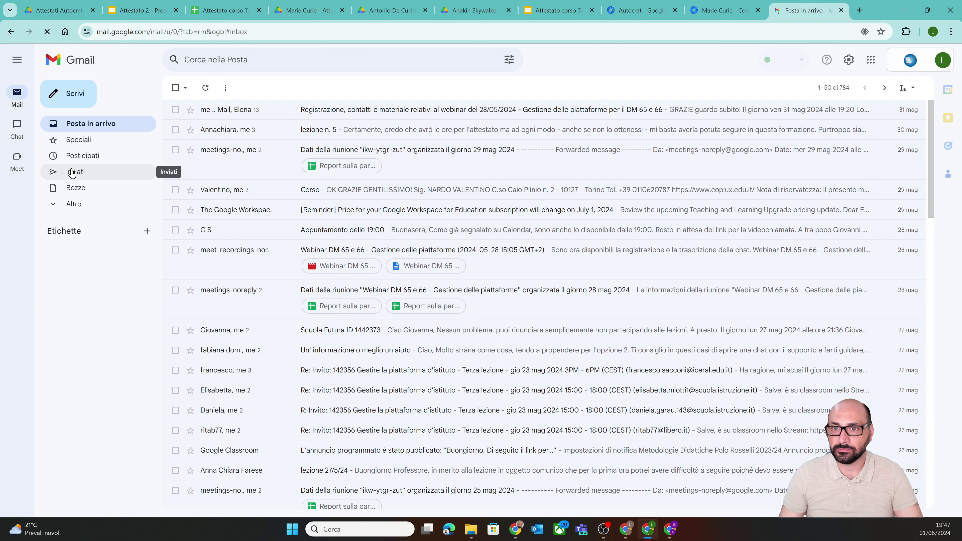
click(72, 172)
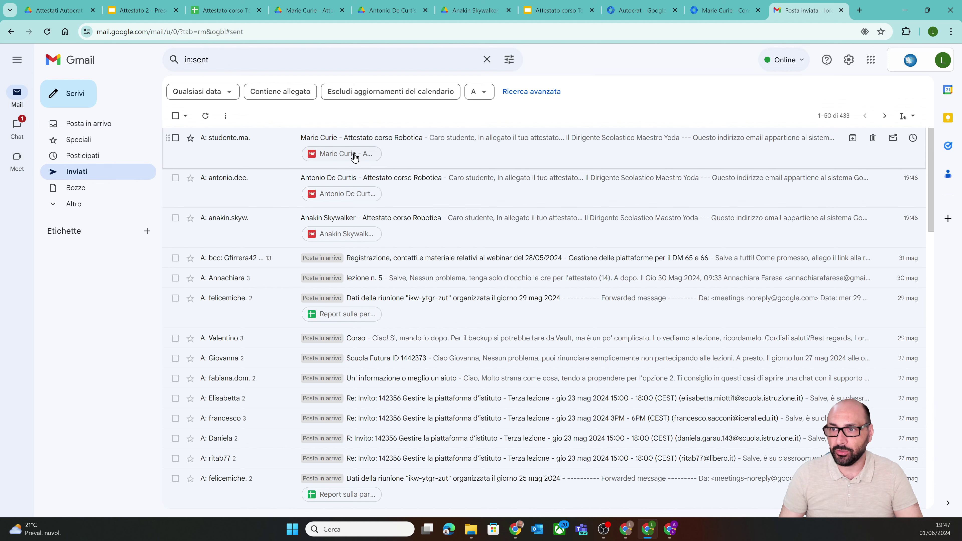
click(405, 155)
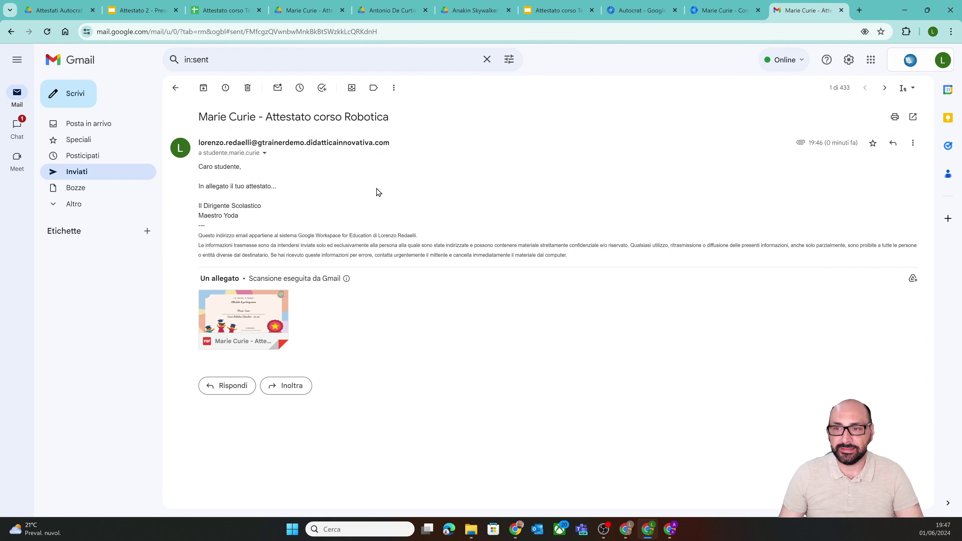
Check the sent email's sender and recipient details and preview its attached PDF certificate.
click(264, 154)
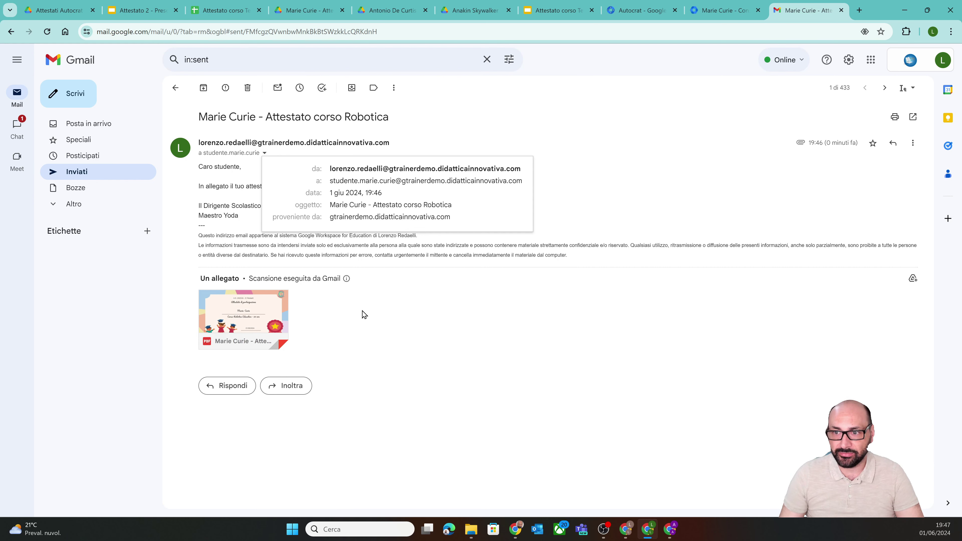
click(243, 303)
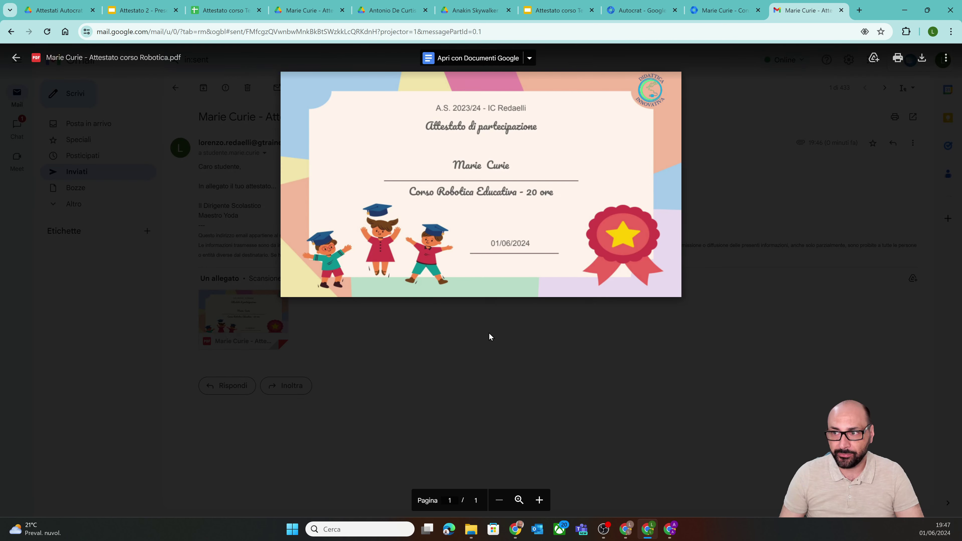
click(487, 354)
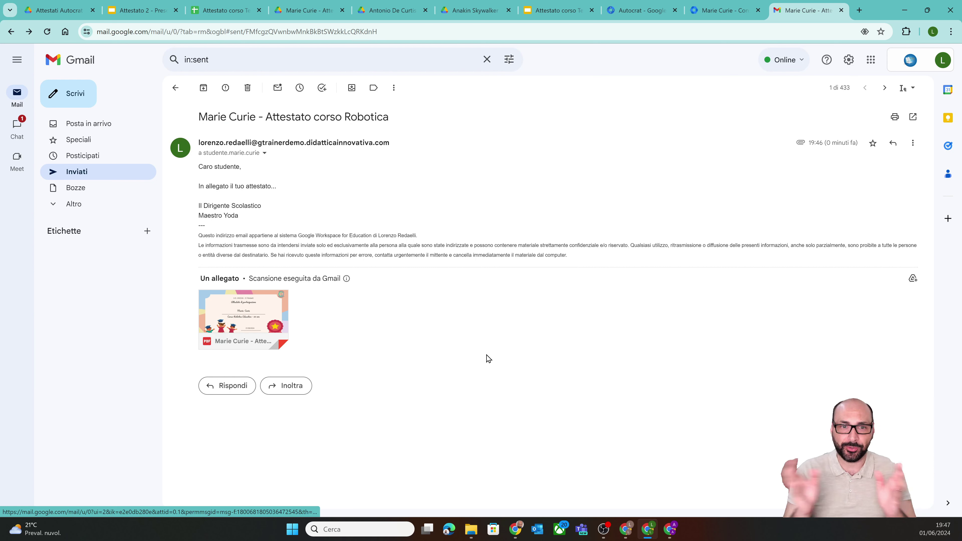